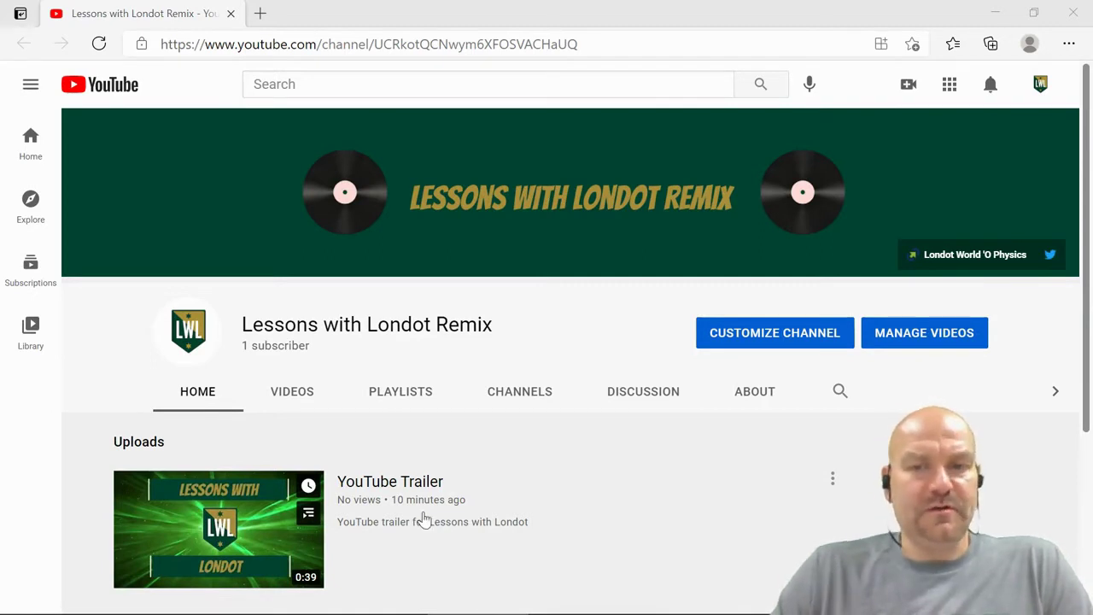
Step: Open Channel customization in a new tab, showing the video spotlight and featured sections layout
{"action": "left_click", "coordinate": [745, 345]}
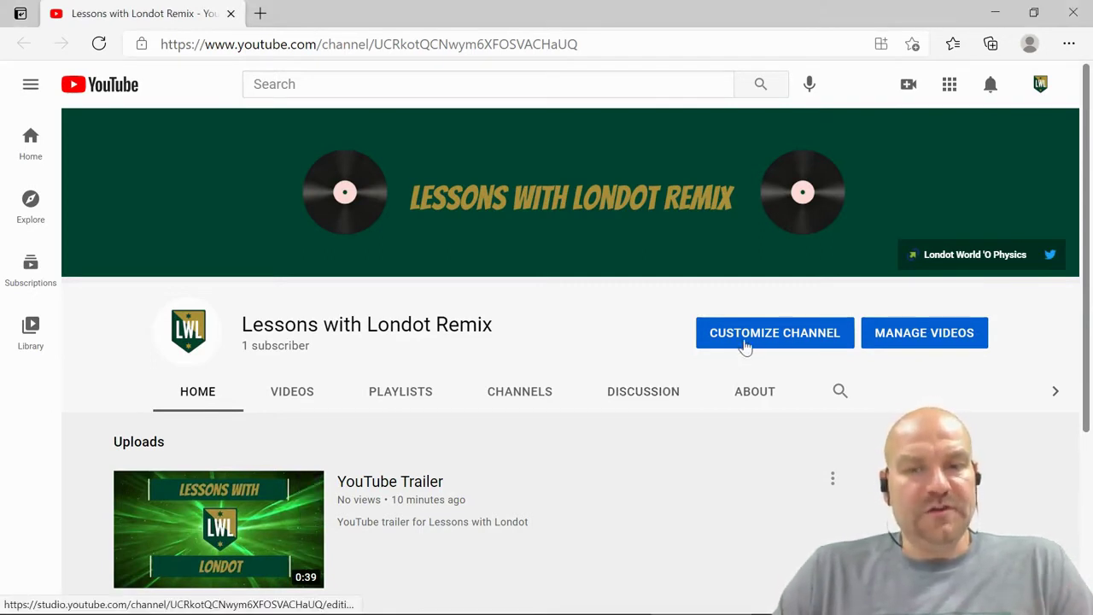
{"action": "left_click", "coordinate": [745, 345]}
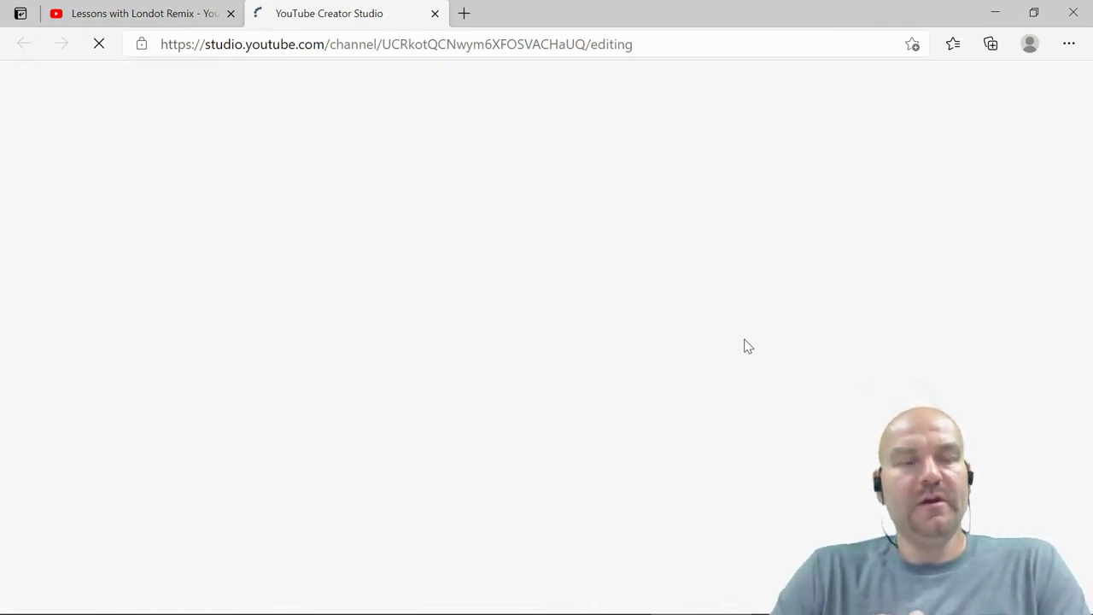
{"action": "left_click", "coordinate": [156, 11]}
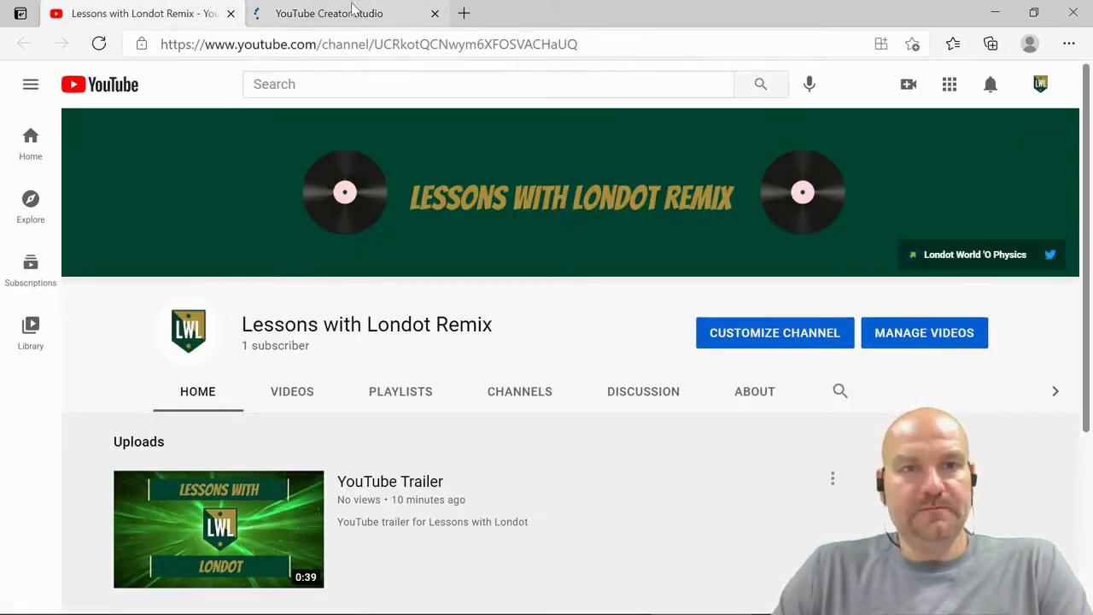
{"action": "left_click", "coordinate": [324, 23]}
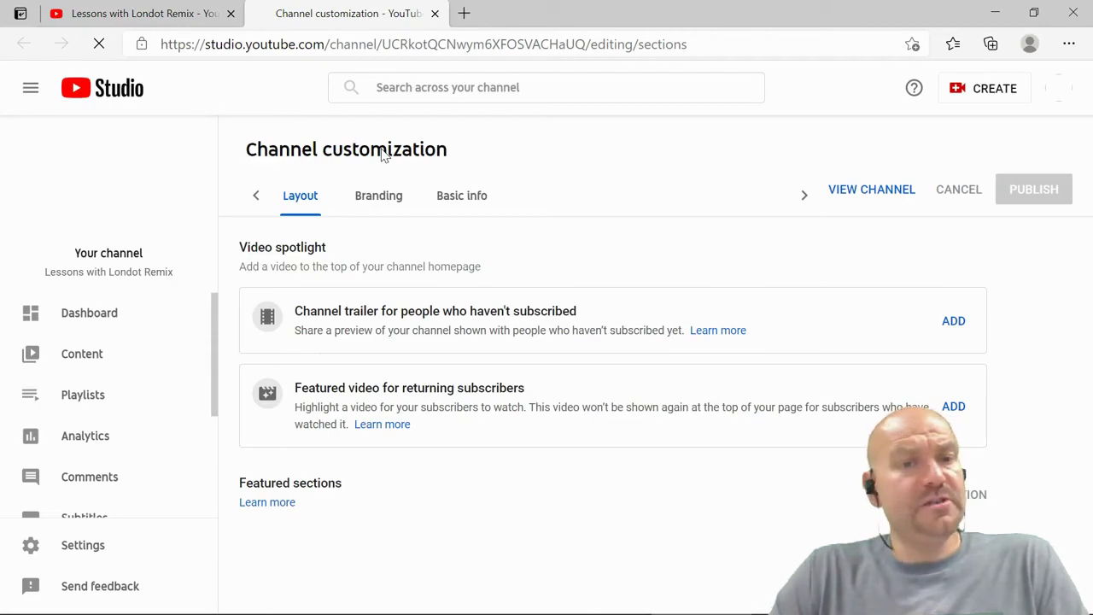
Step: Open Basic info and start the channel description, fixing early typos
{"action": "left_click", "coordinate": [451, 214]}
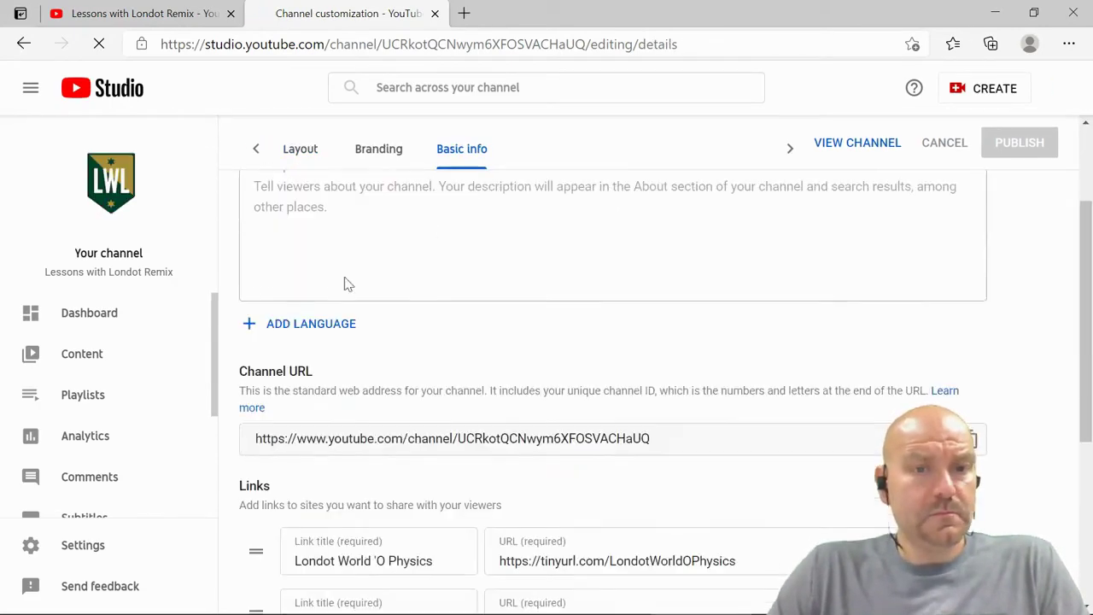
{"action": "left_click", "coordinate": [356, 365]}
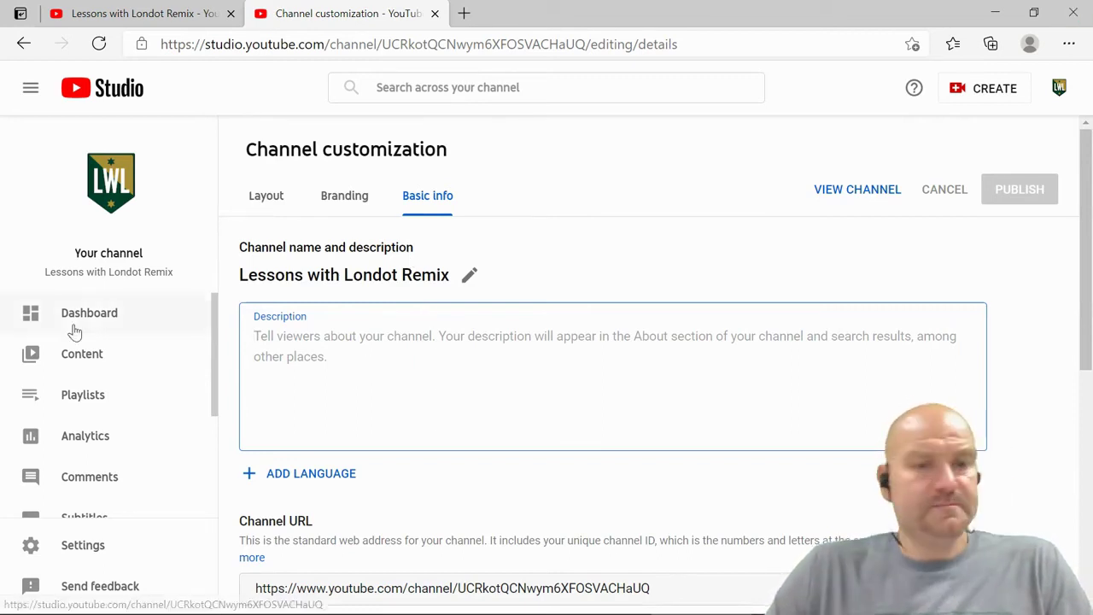
{"action": "type", "text": "THis"}
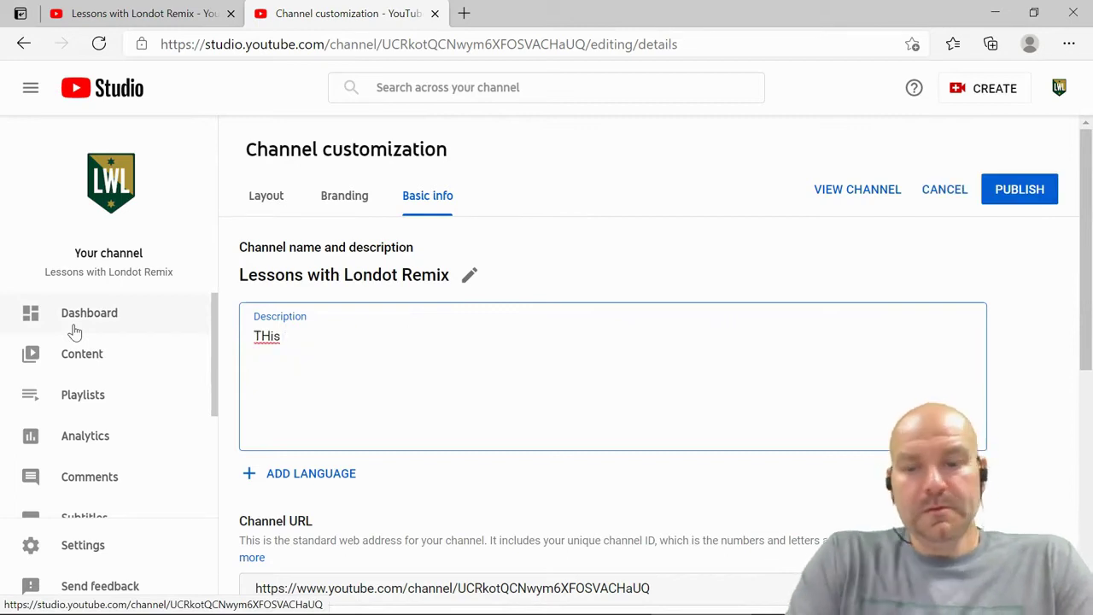
{"action": "key", "text": "BackSpace"}
{"action": "type", "text": "his chen"}
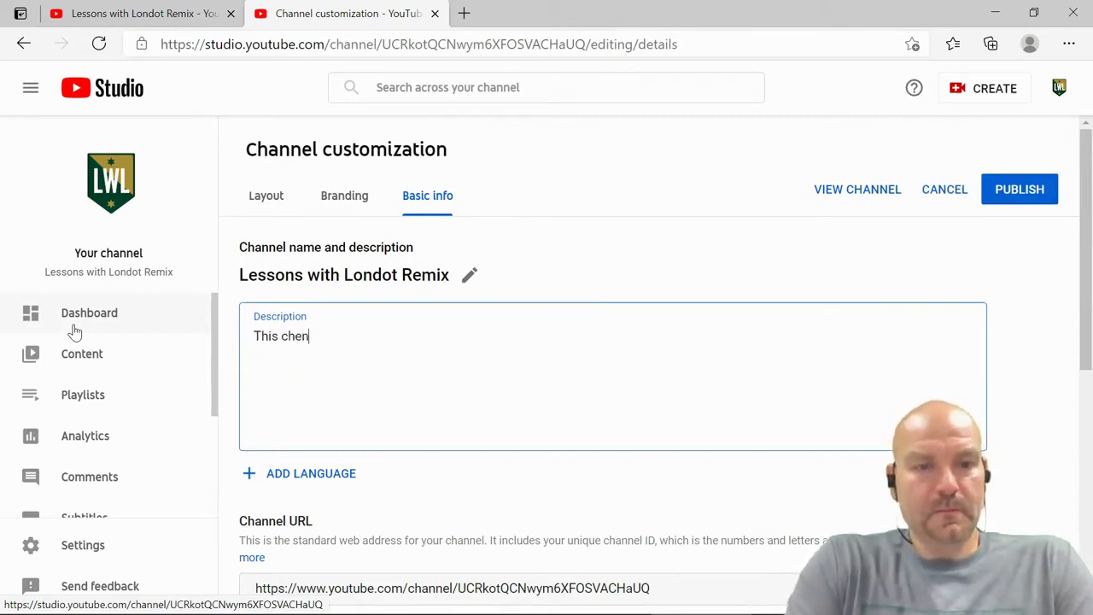
{"action": "key", "text": "BackSpace"}
{"action": "type", "text": "hann"}
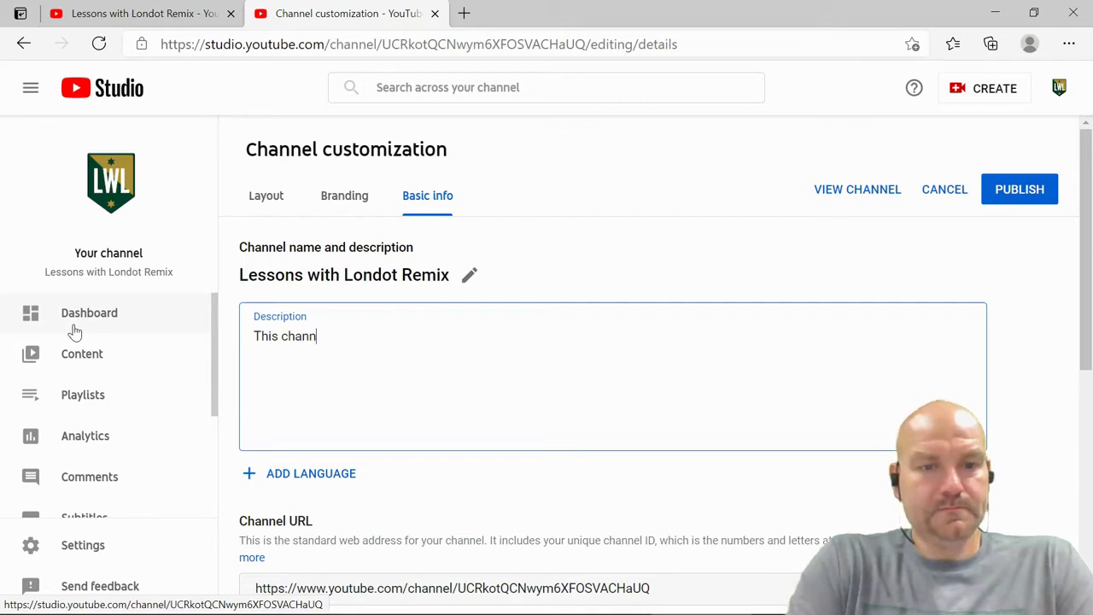
{"action": "type", "text": "el is in support of my a"}
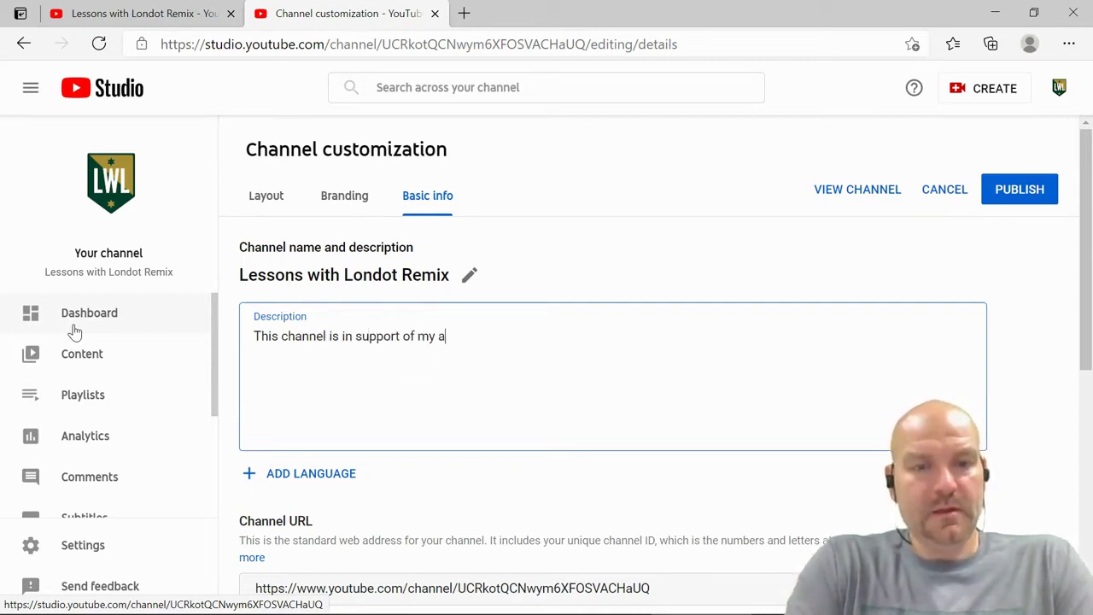
Step: Finish the AP Physics and OnRamps description ending with Flex Model/Flipped Classroom Blended Learning model
{"action": "key", "text": "BackSpace"}
{"action": "type", "text": "A"}
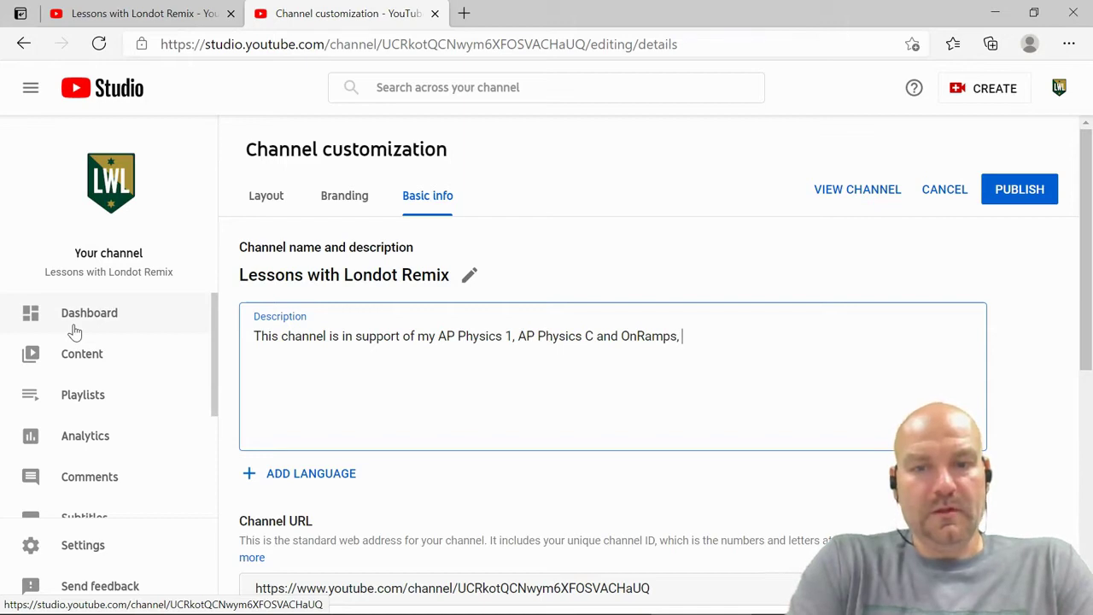
{"action": "key", "text": "BackSpace"}
{"action": "key", "text": "BackSpace"}
{"action": "key", "text": "BackSpace"}
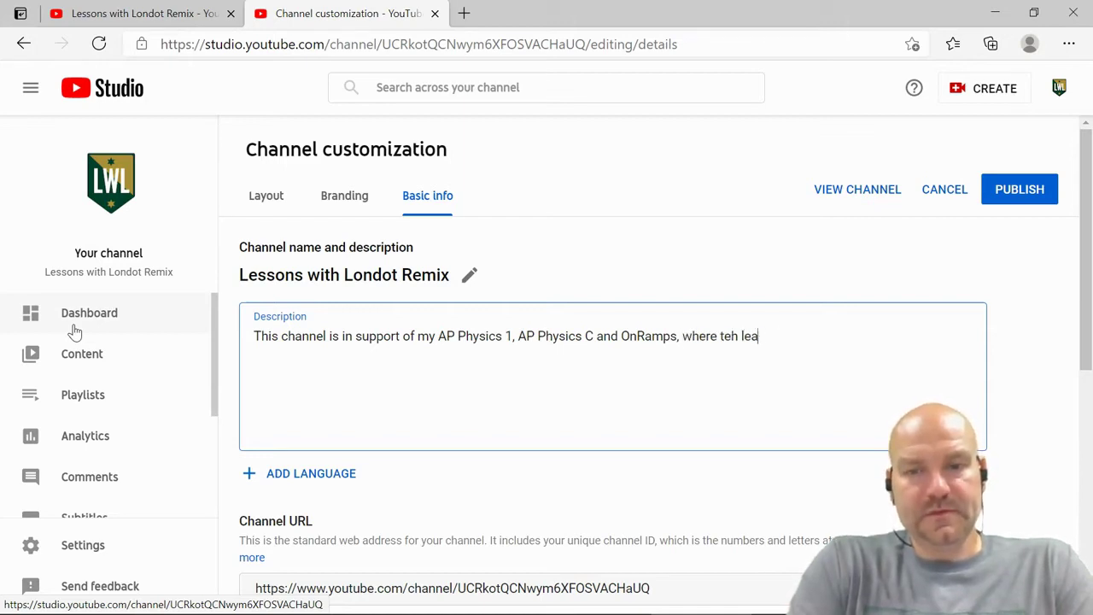
{"action": "key", "text": "BackSpace"}
{"action": "key", "text": "BackSpace"}
{"action": "key", "text": "BackSpace"}
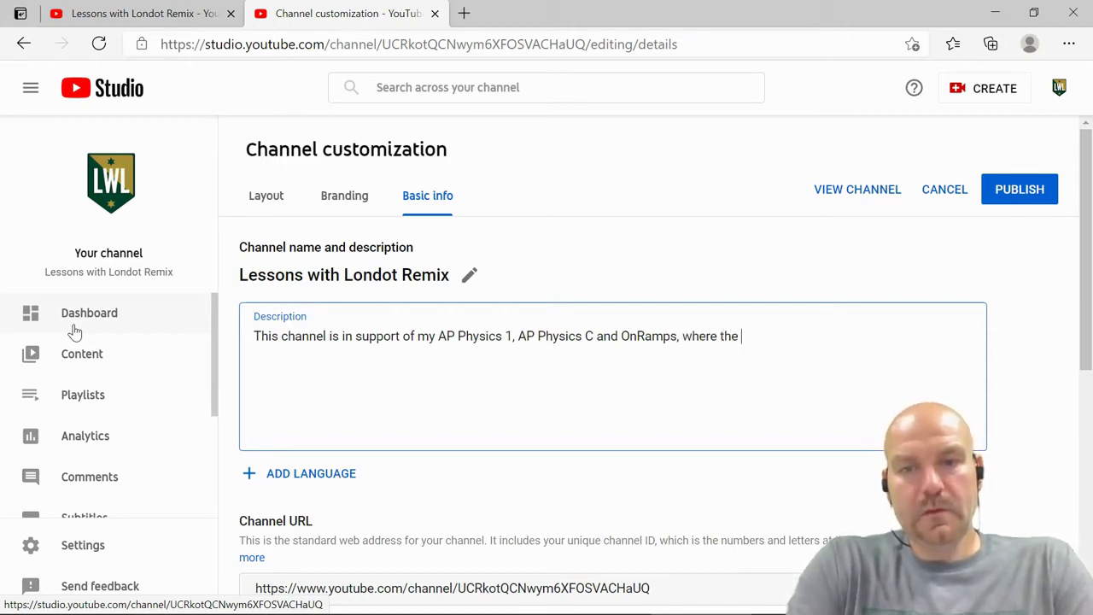
{"action": "type", "text": "learners "}
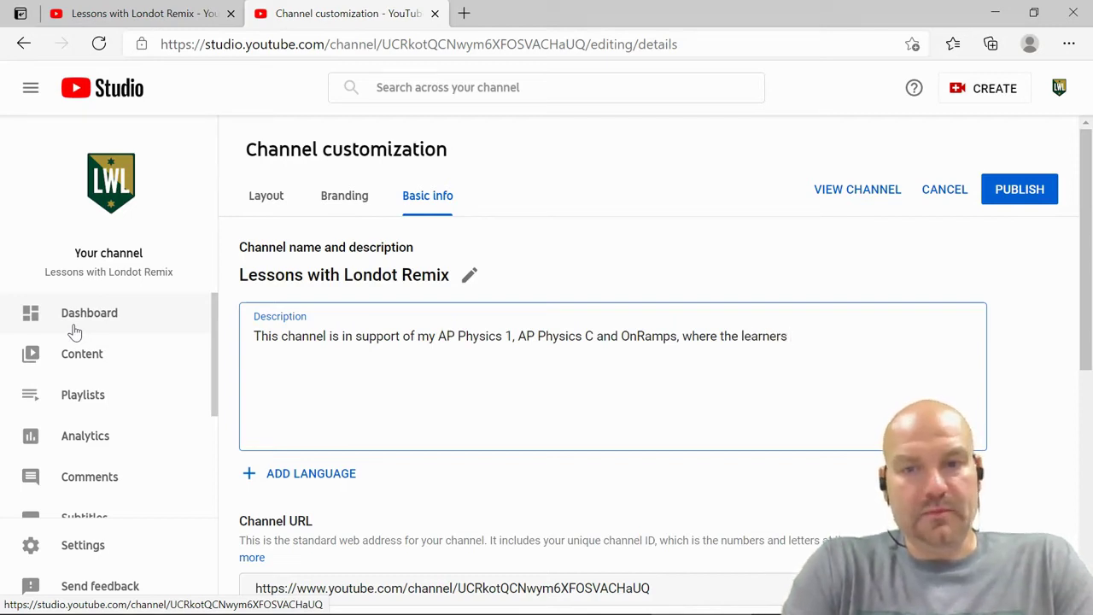
{"action": "type", "text": "are"}
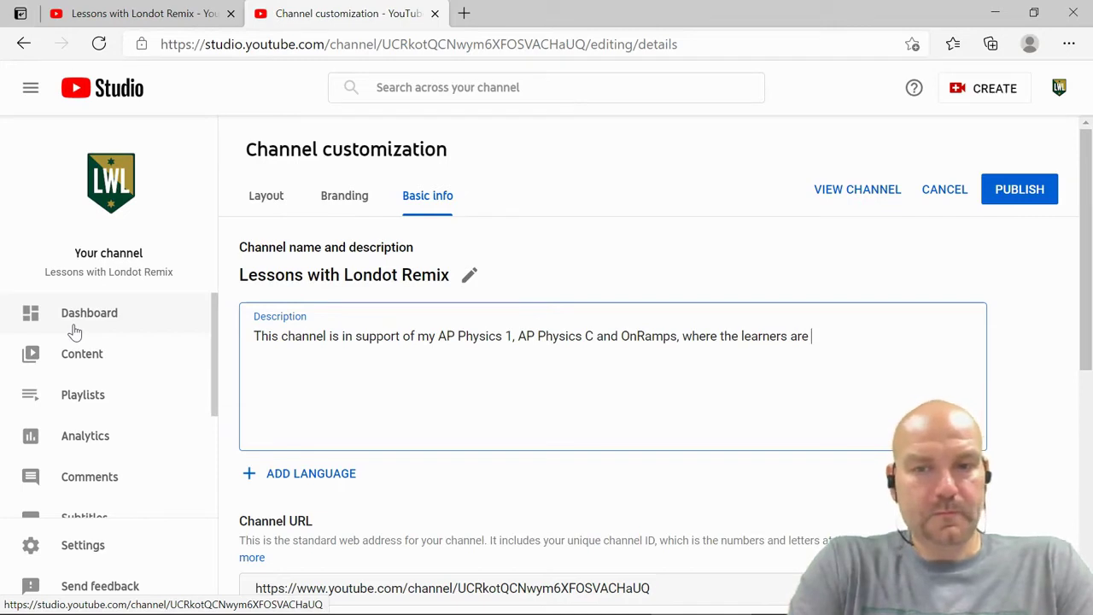
{"action": "type", "text": "in a Fle"}
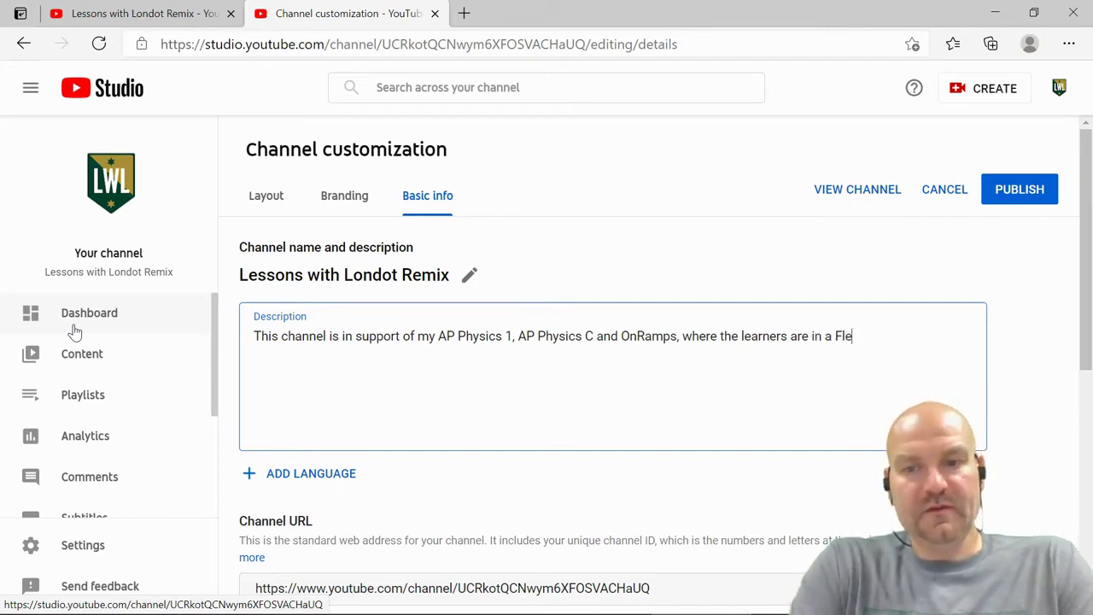
{"action": "type", "text": "x Model/"}
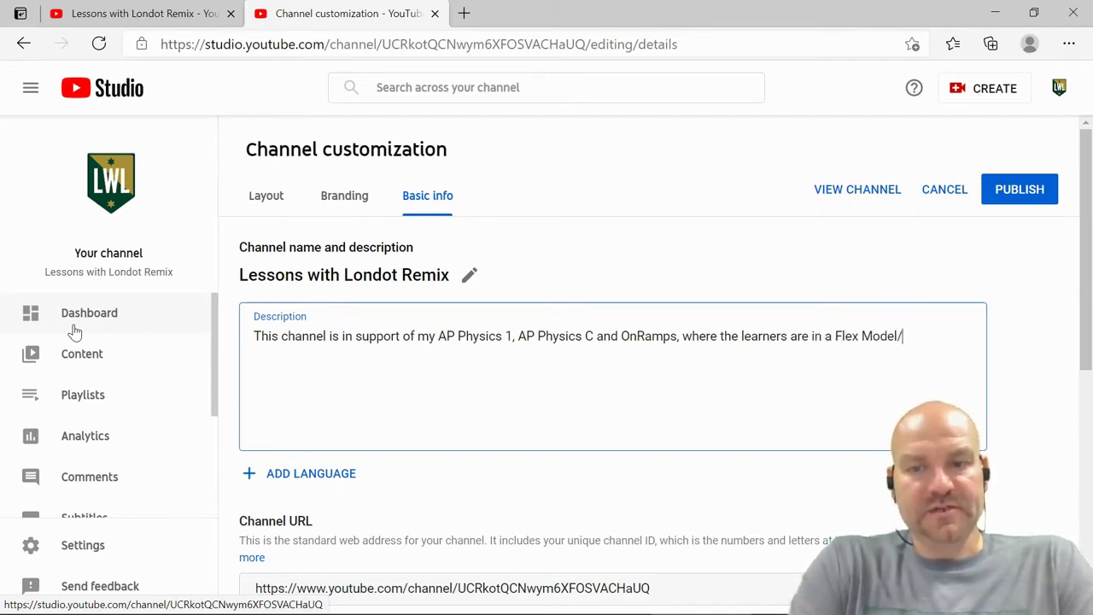
{"action": "type", "text": "pple"}
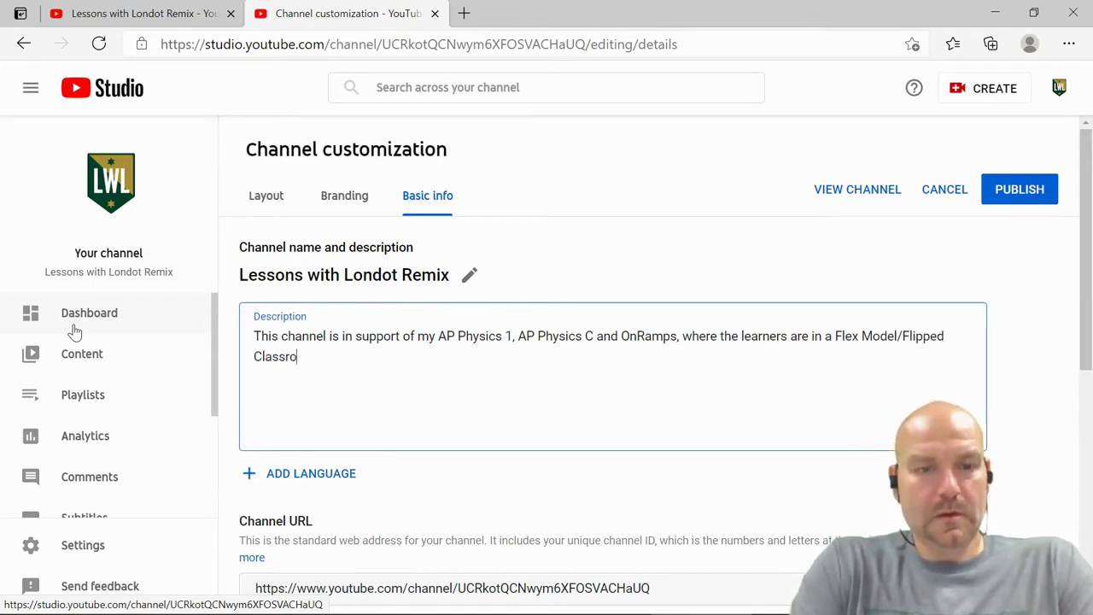
{"action": "type", "text": " Mo"}
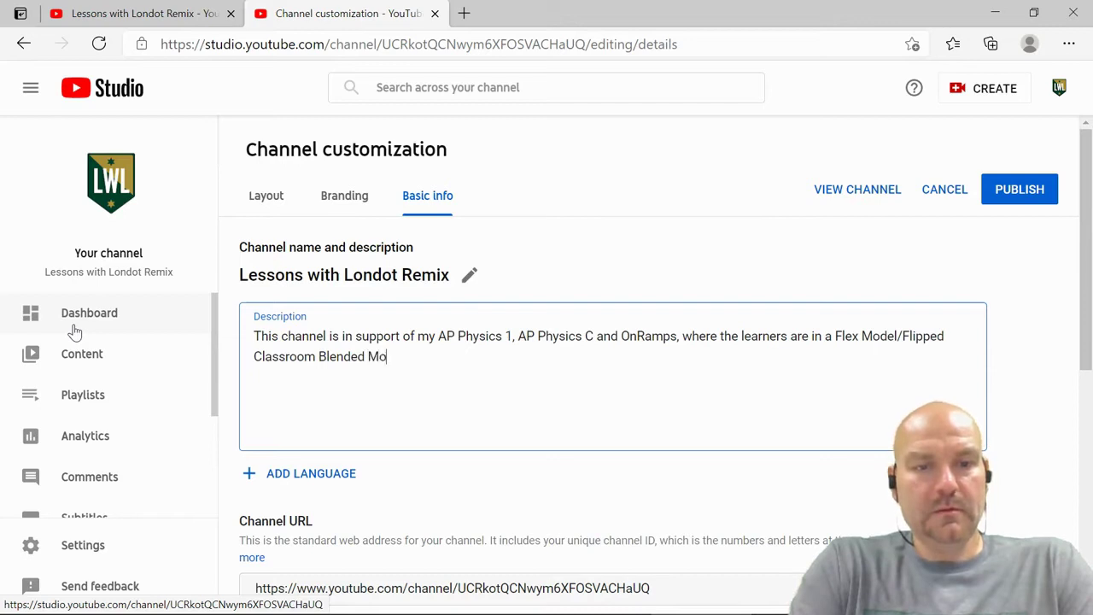
{"action": "type", "text": "de"}
{"action": "key", "text": "BackSpace"}
{"action": "key", "text": "BackSpace"}
{"action": "key", "text": "BackSpace"}
{"action": "key", "text": "BackSpace"}
{"action": "key", "text": "BackSpace"}
{"action": "type", "text": "L"}
{"action": "key", "text": "BackSpace"}
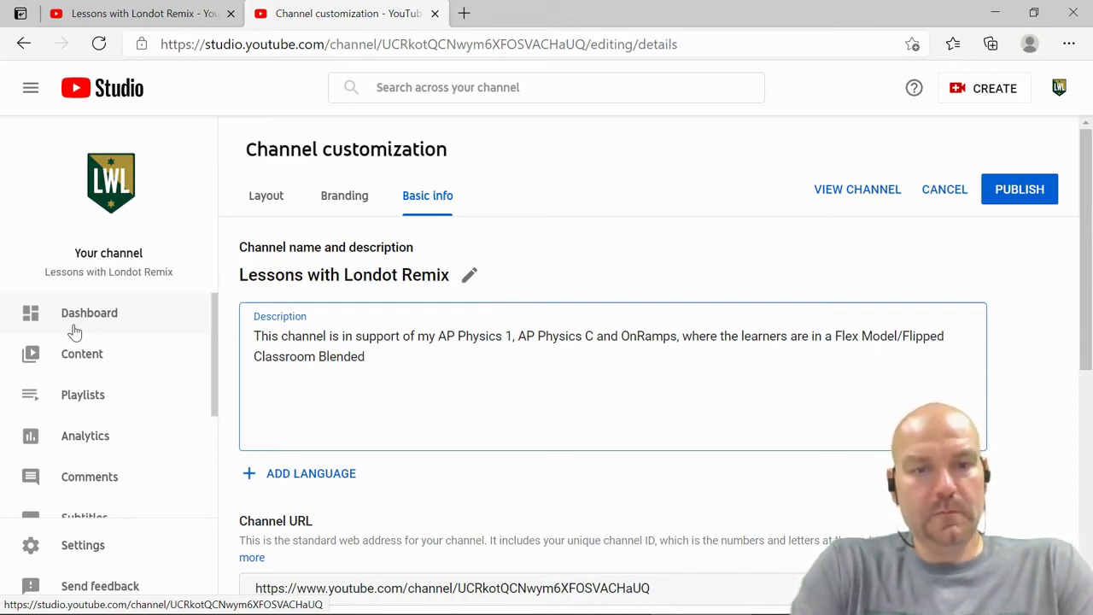
{"action": "type", "text": "Learning "}
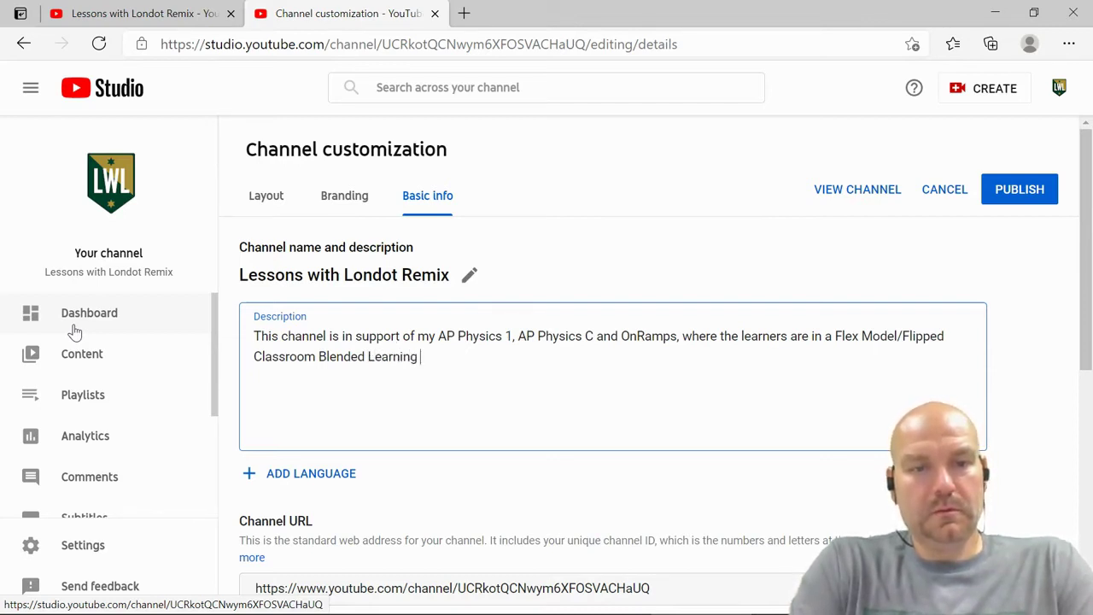
{"action": "type", "text": "model."}
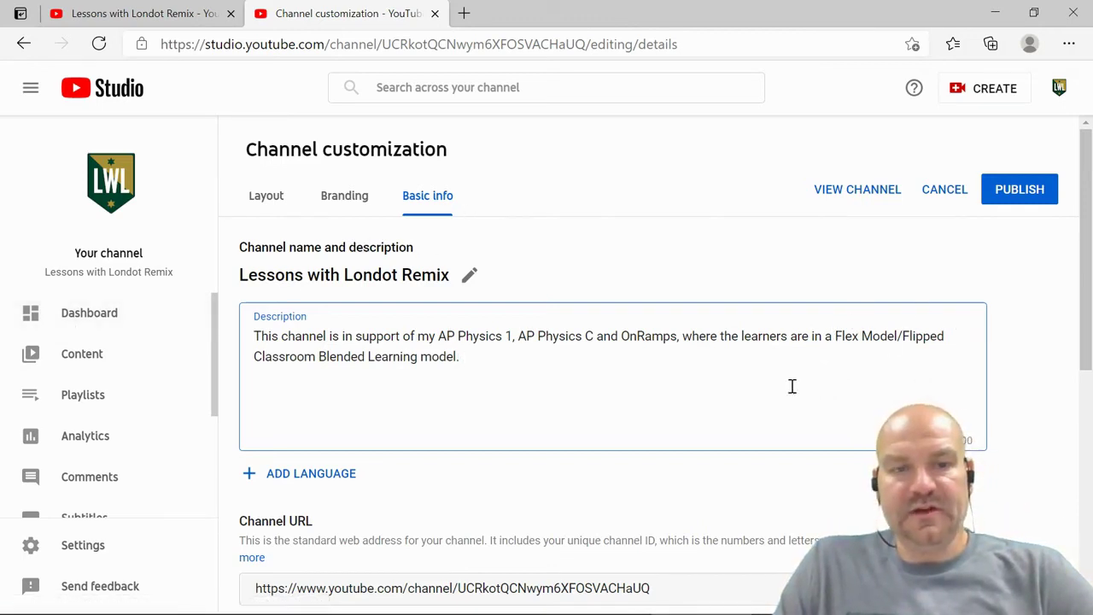
{"action": "scroll", "coordinate": [791, 385], "scroll_direction": "down", "scroll_amount": 1}
{"action": "scroll", "coordinate": [791, 385], "scroll_direction": "down", "scroll_amount": 2}
{"action": "scroll", "coordinate": [806, 446], "scroll_direction": "down", "scroll_amount": 2}
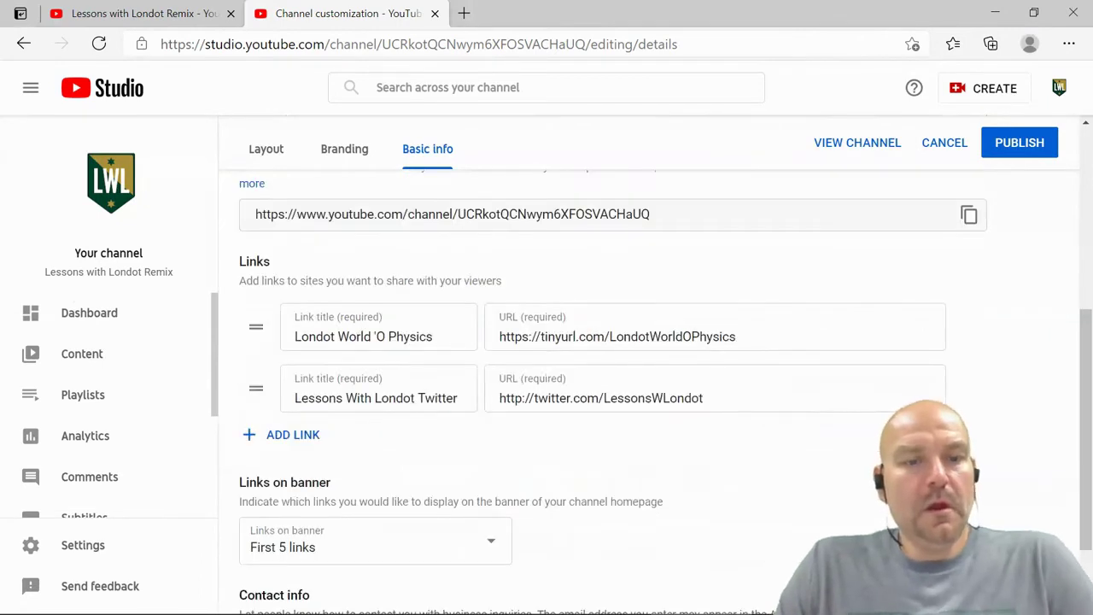
{"action": "scroll", "coordinate": [805, 447], "scroll_direction": "up", "scroll_amount": 3}
{"action": "scroll", "coordinate": [803, 453], "scroll_direction": "down", "scroll_amount": 4}
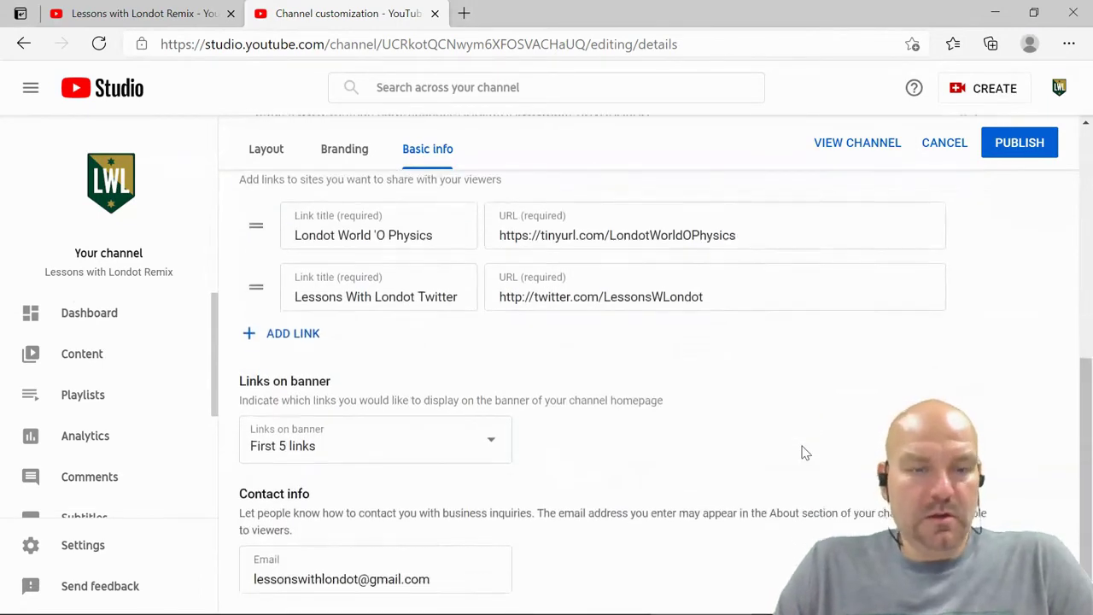
{"action": "scroll", "coordinate": [422, 350], "scroll_direction": "up", "scroll_amount": 3}
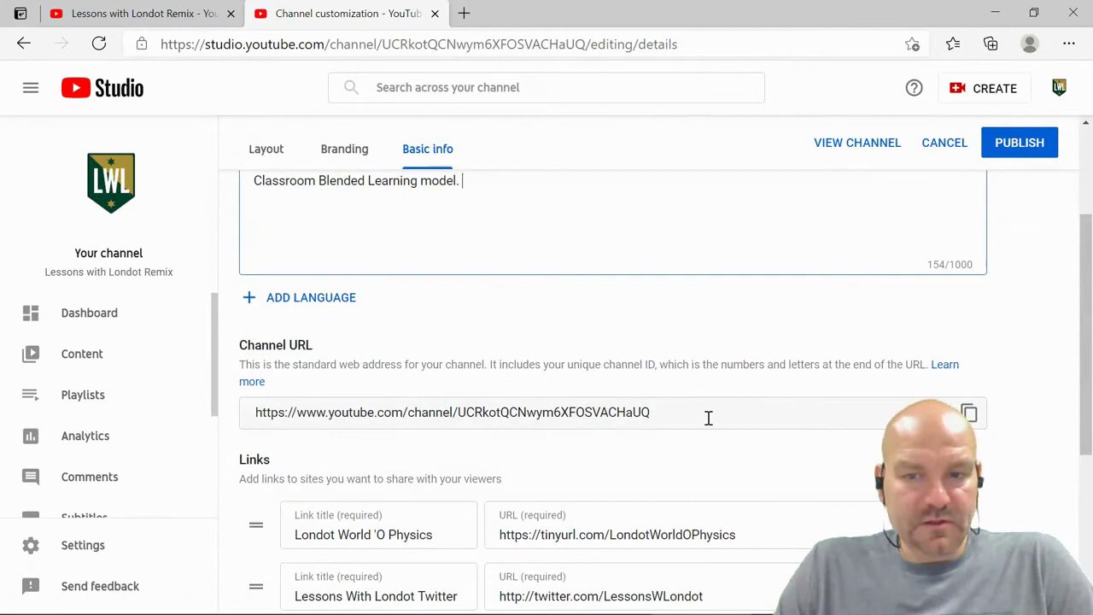
{"action": "scroll", "coordinate": [708, 418], "scroll_direction": "down", "scroll_amount": 2}
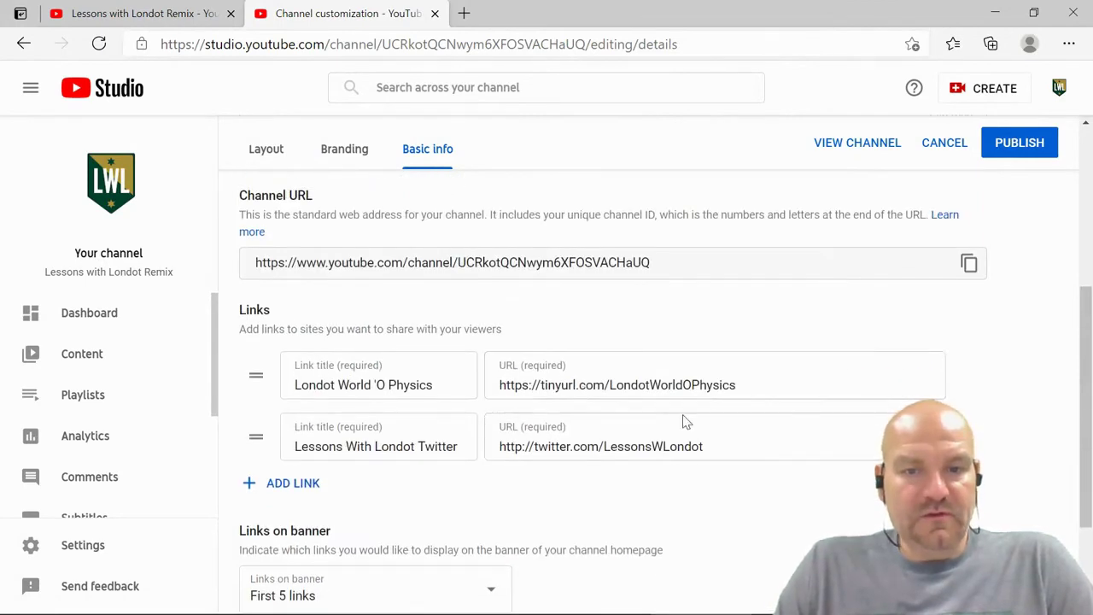
{"action": "scroll", "coordinate": [633, 418], "scroll_direction": "down", "scroll_amount": 1}
{"action": "scroll", "coordinate": [581, 409], "scroll_direction": "down", "scroll_amount": 1}
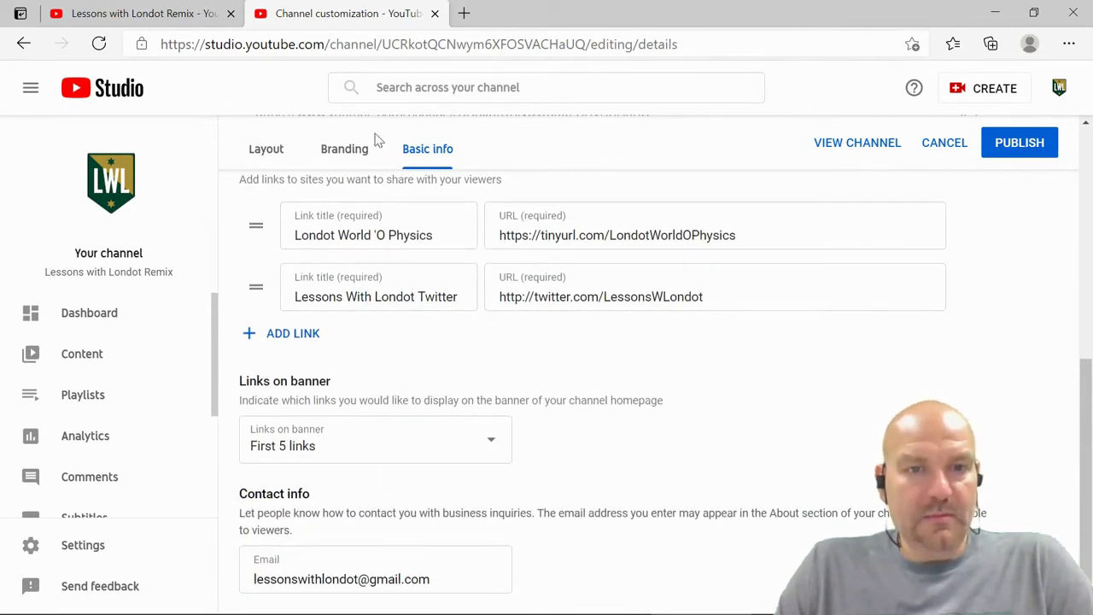
Step: Review Branding and cancel the banner image picker, leaving picture, banner and watermark unchanged
{"action": "left_click", "coordinate": [342, 149]}
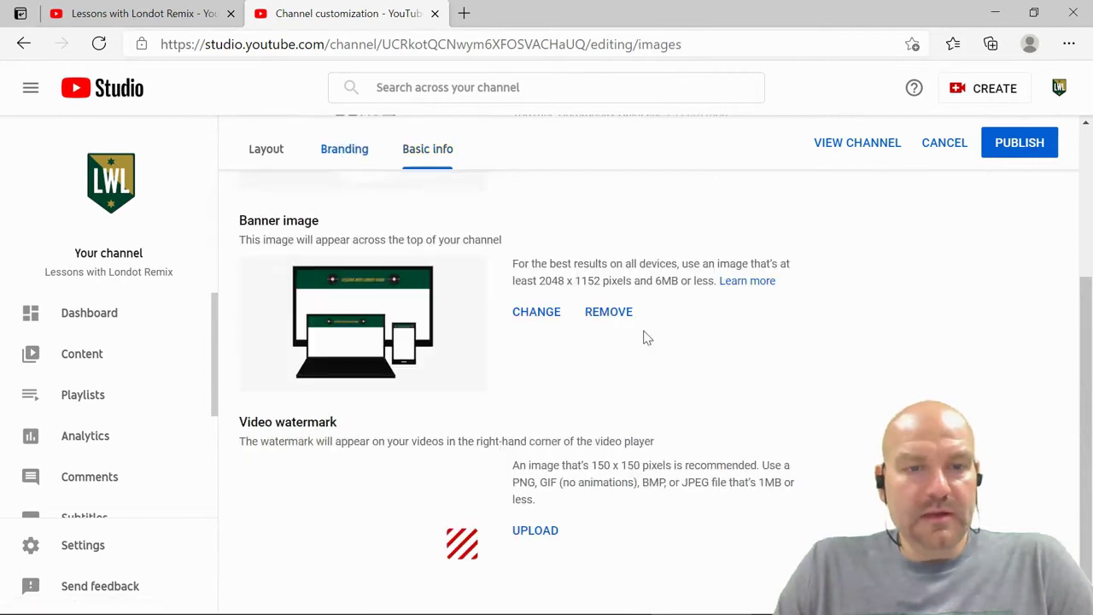
{"action": "scroll", "coordinate": [645, 337], "scroll_direction": "up", "scroll_amount": 1}
{"action": "scroll", "coordinate": [645, 340], "scroll_direction": "down", "scroll_amount": 1}
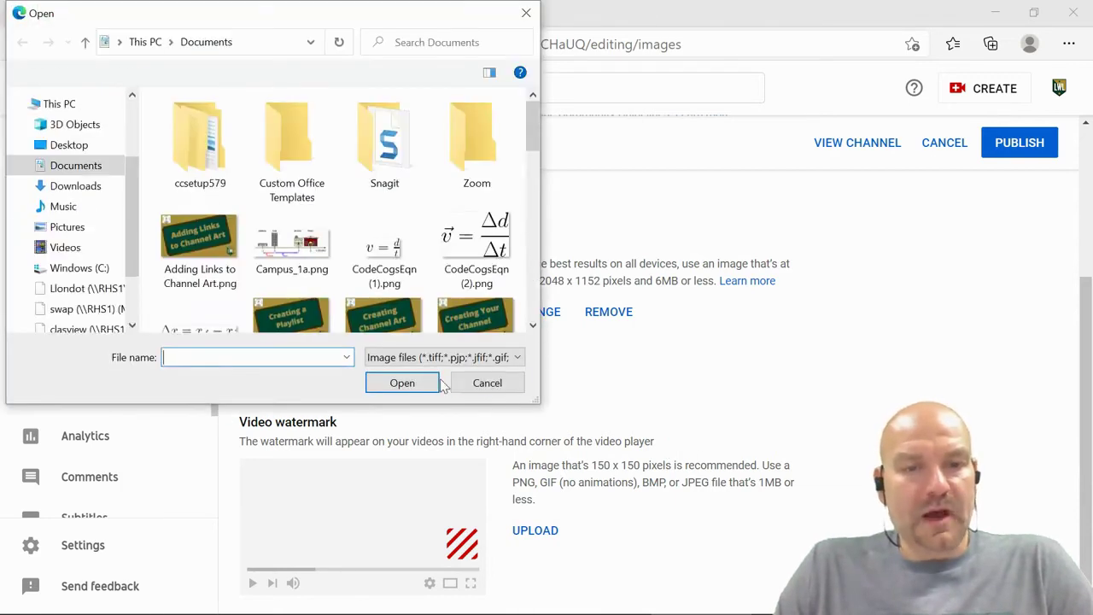
{"action": "left_click", "coordinate": [487, 383]}
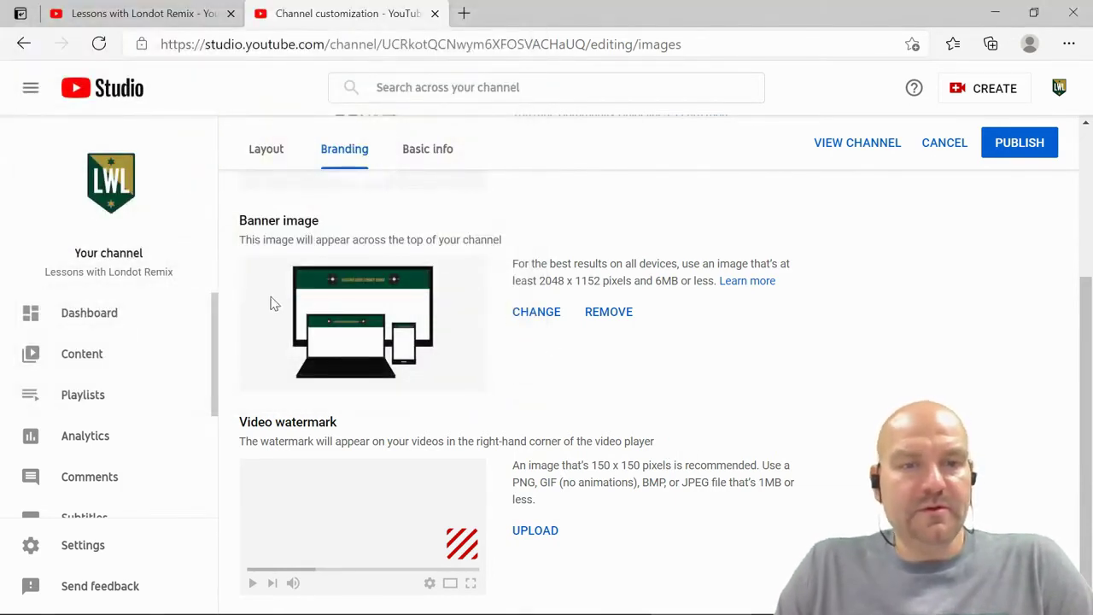
{"action": "scroll", "coordinate": [523, 363], "scroll_direction": "up", "scroll_amount": 1}
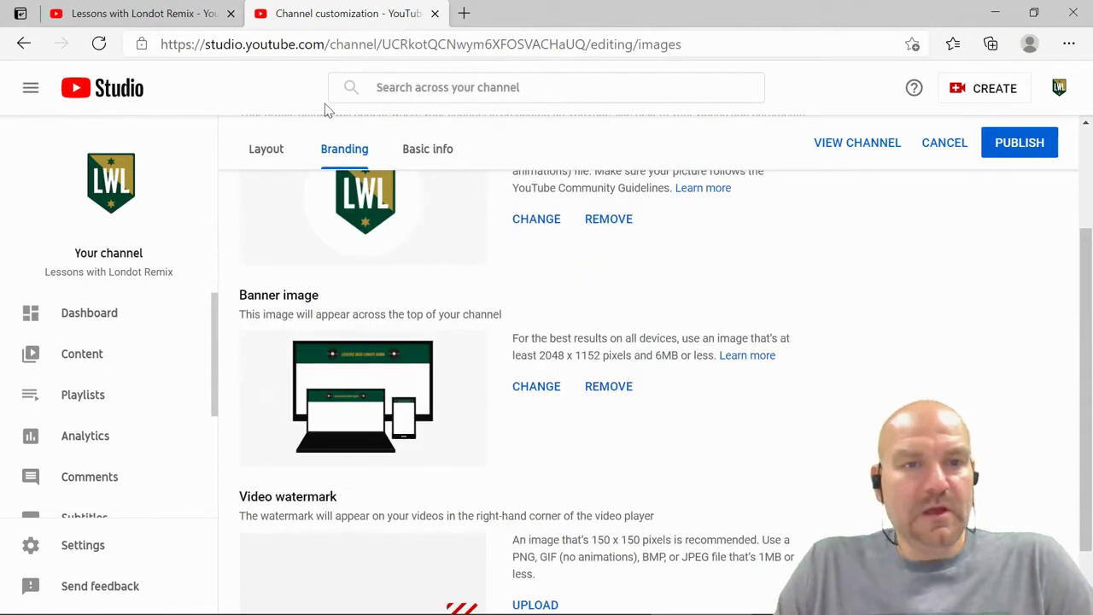
Step: Compare the Layout settings with the live channel page, then start adding a non-subscriber trailer
{"action": "left_click", "coordinate": [264, 151]}
{"action": "scroll", "coordinate": [636, 324], "scroll_direction": "up", "scroll_amount": 2}
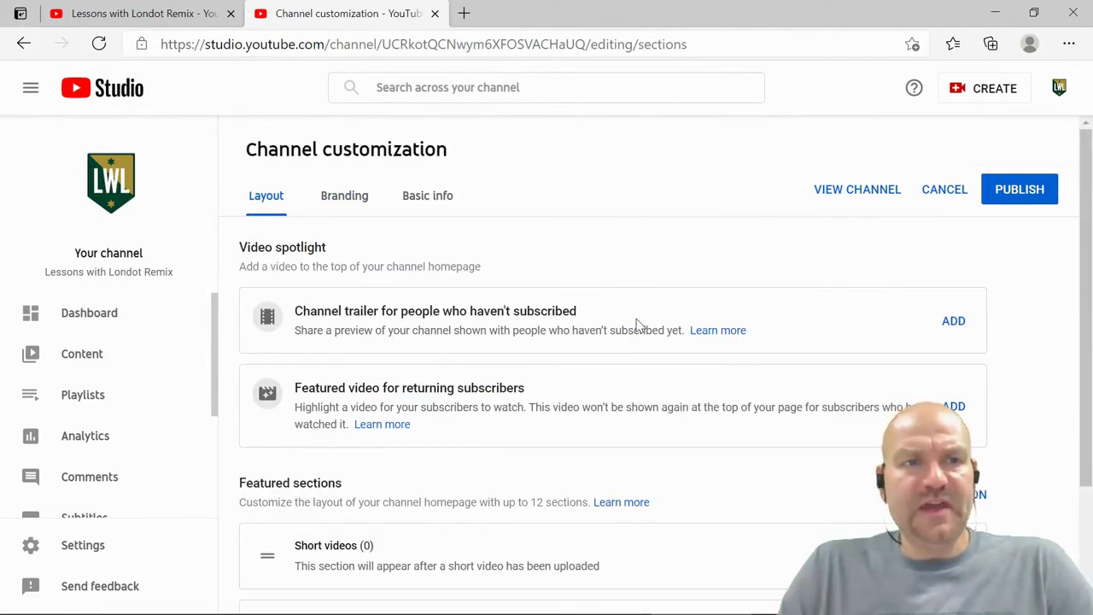
{"action": "left_click", "coordinate": [137, 13]}
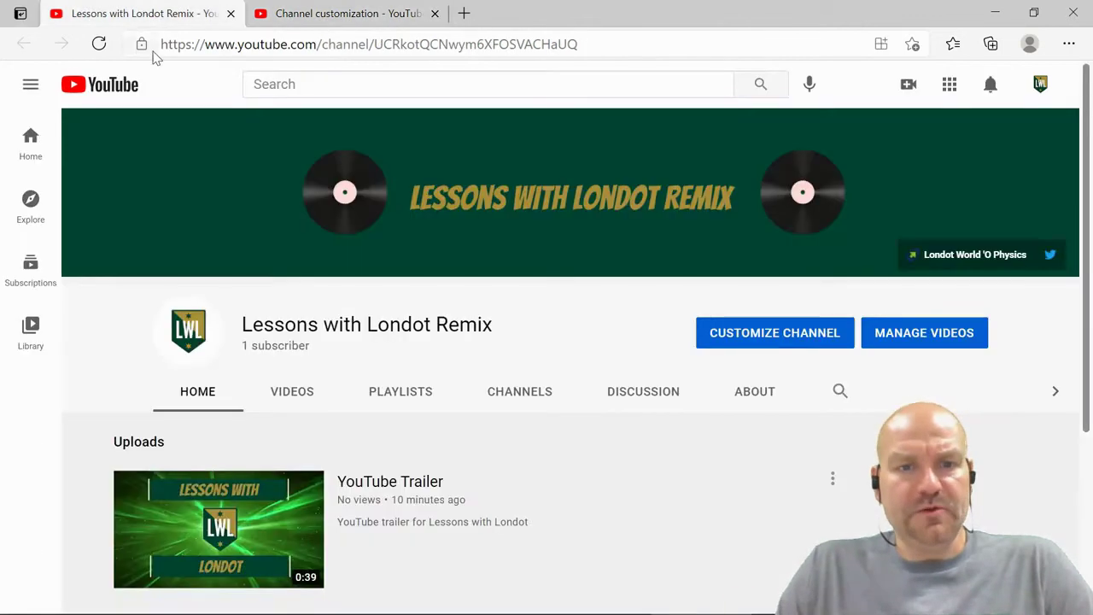
{"action": "left_click", "coordinate": [346, 14]}
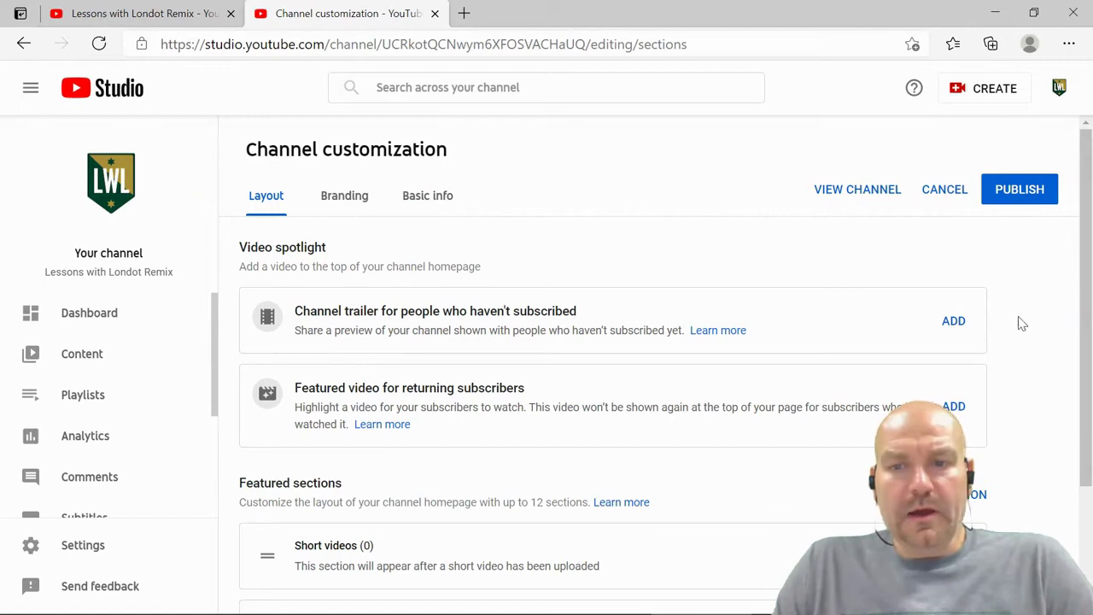
{"action": "left_click", "coordinate": [176, 10]}
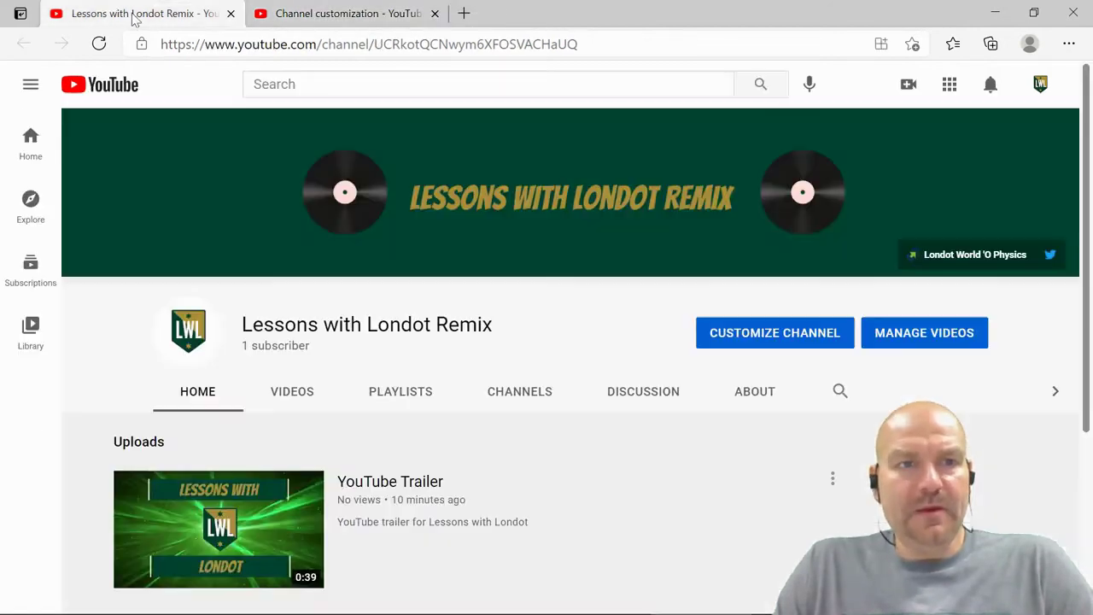
{"action": "left_click", "coordinate": [342, 12]}
{"action": "left_click", "coordinate": [953, 321]}
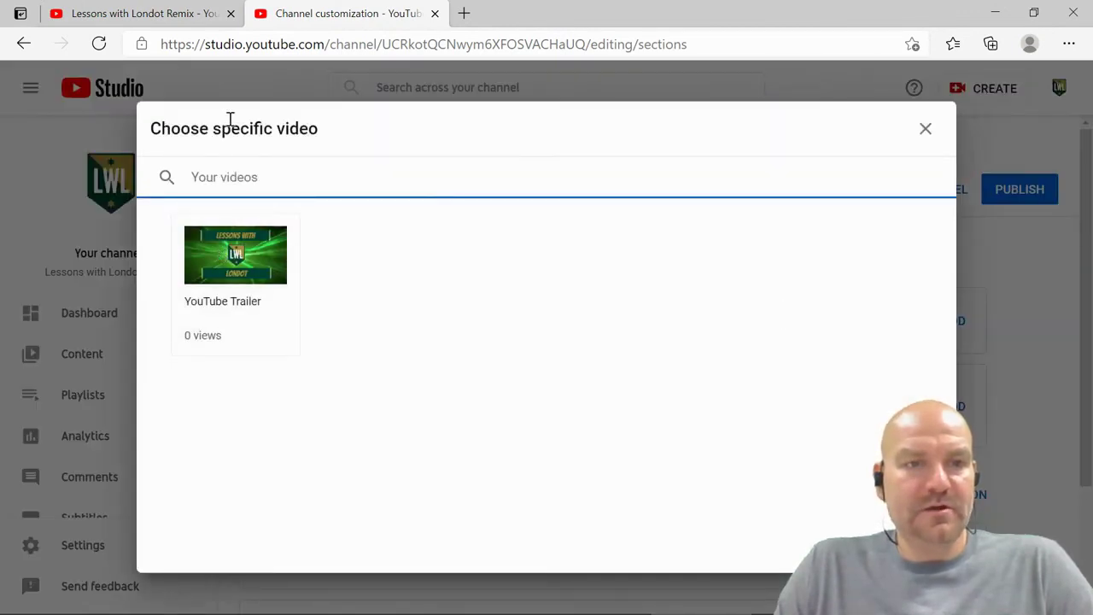
Step: Choose the YouTube Trailer video as the channel trailer for non-subscribers
{"action": "left_click", "coordinate": [226, 271]}
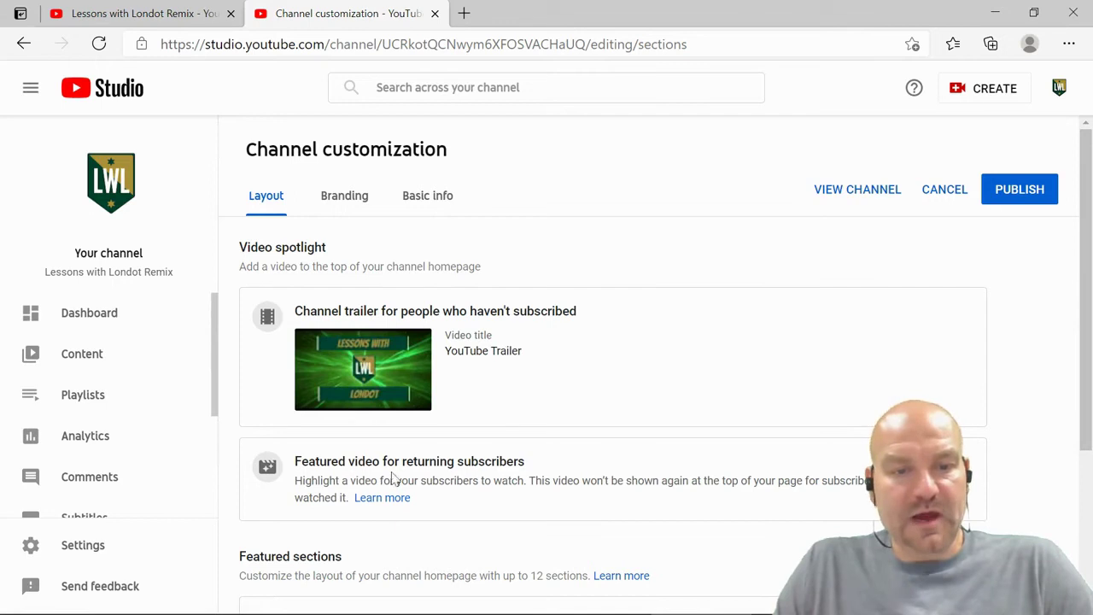
{"action": "scroll", "coordinate": [451, 476], "scroll_direction": "down", "scroll_amount": 3}
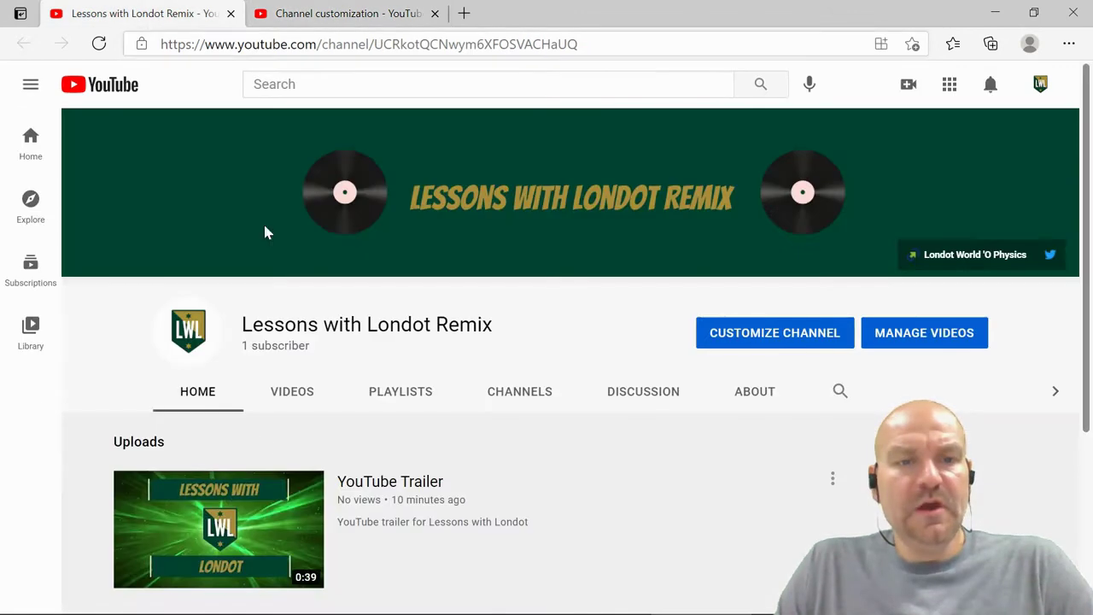
Step: Browse the video, playlist and channel section types offered for a new featured section
{"action": "left_click", "coordinate": [417, 13]}
{"action": "left_click", "coordinate": [937, 340]}
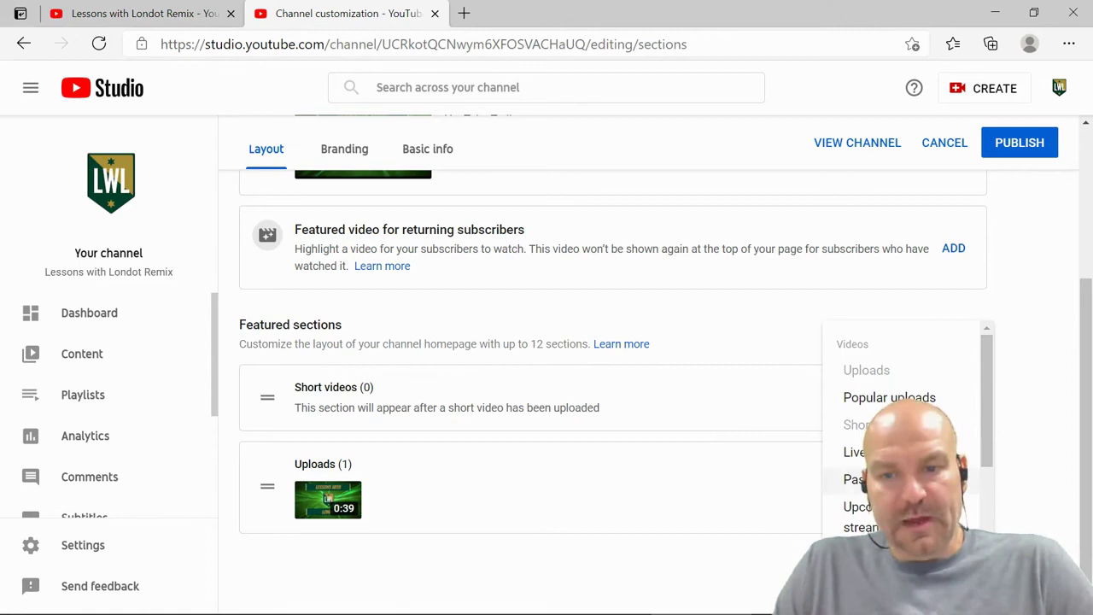
{"action": "scroll", "coordinate": [906, 427], "scroll_direction": "down", "scroll_amount": 2}
{"action": "scroll", "coordinate": [905, 385], "scroll_direction": "down", "scroll_amount": 1}
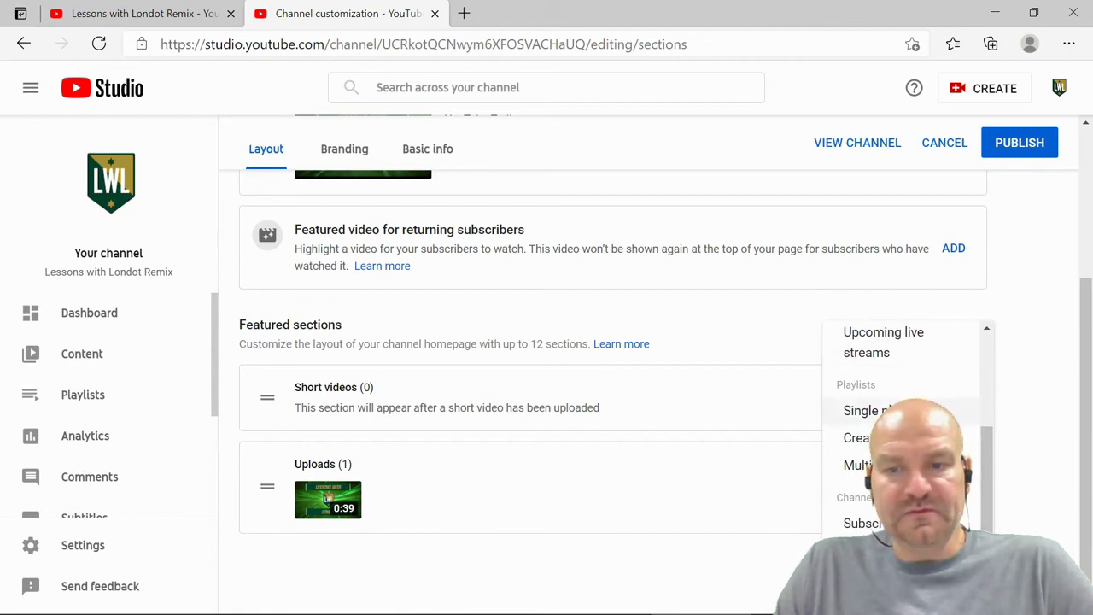
{"action": "scroll", "coordinate": [863, 427], "scroll_direction": "up", "scroll_amount": 1}
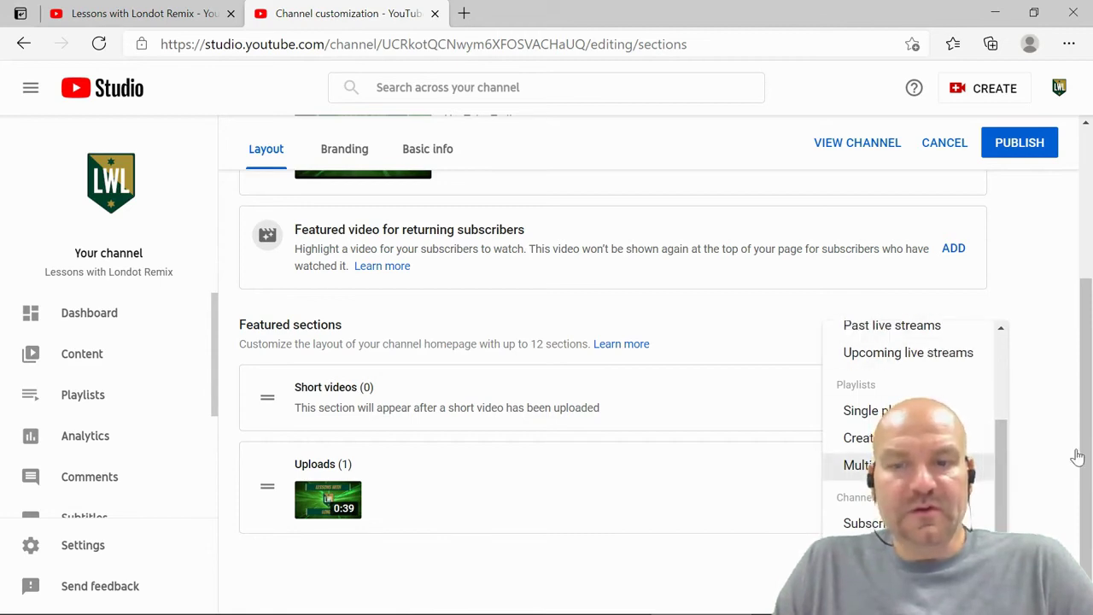
Step: Pick Multiple playlists as the section type, then close its setup without adding it
{"action": "left_click", "coordinate": [858, 465]}
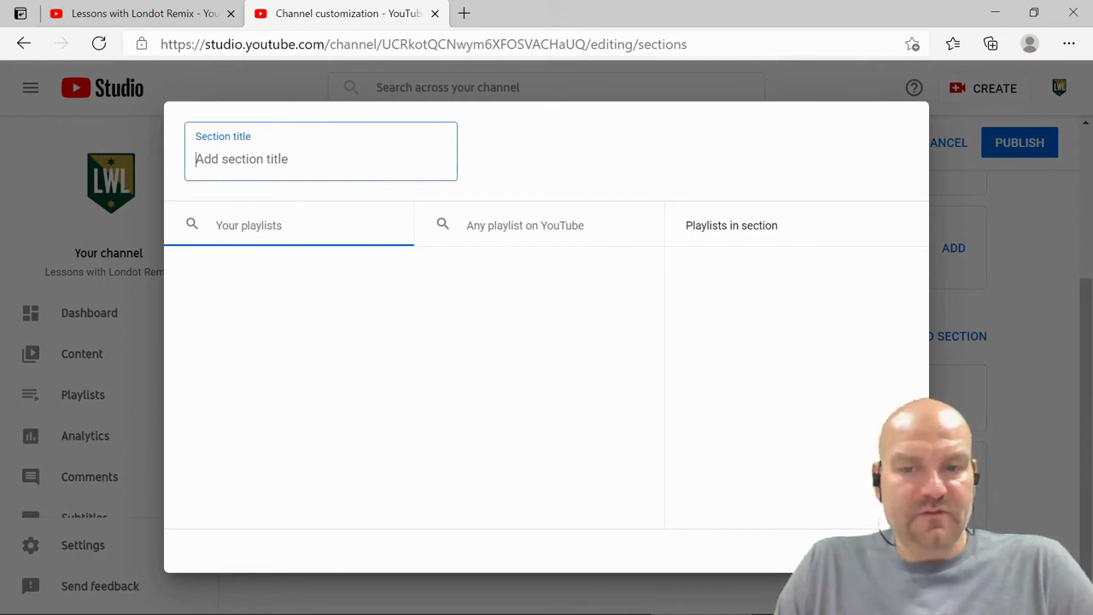
{"action": "left_click", "coordinate": [824, 551]}
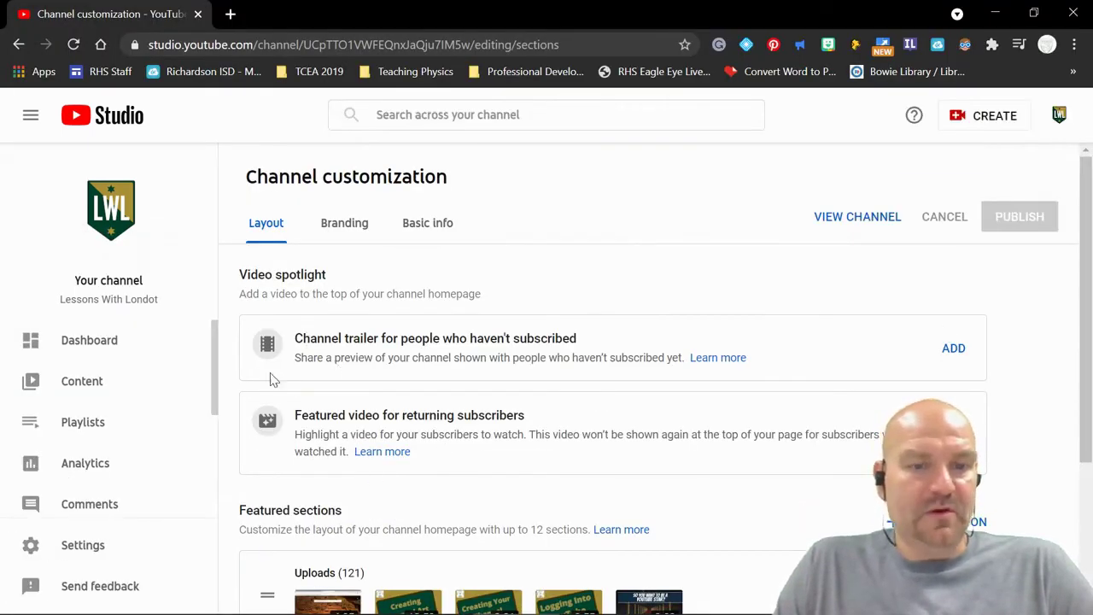
Step: Collapse the side navigation and open the Lessons With Londot public channel page
{"action": "scroll", "coordinate": [1016, 435], "scroll_direction": "down", "scroll_amount": 3}
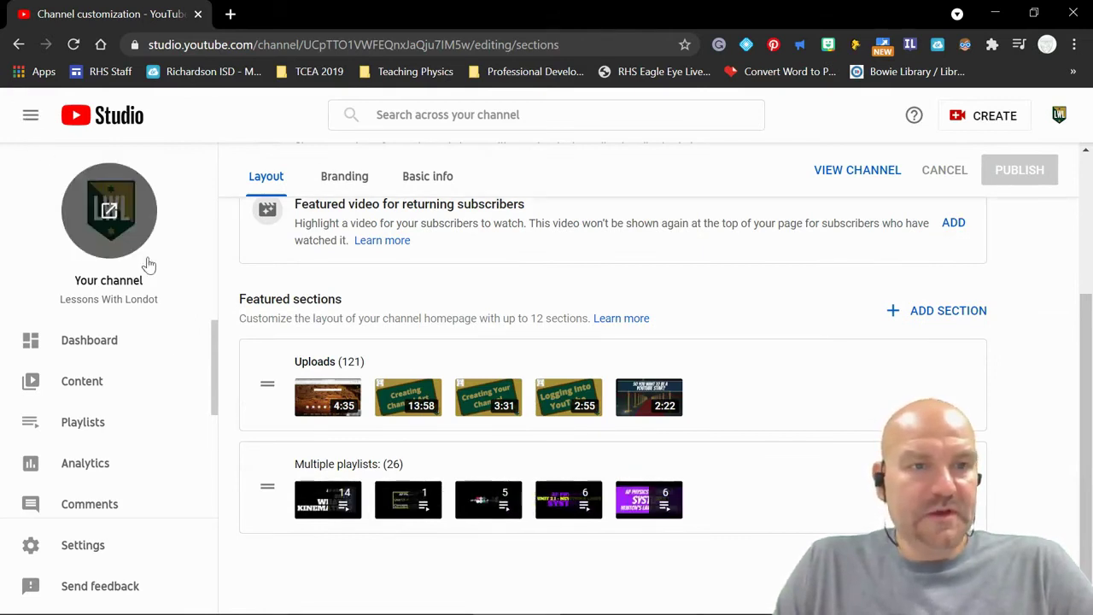
{"action": "left_click", "coordinate": [29, 118]}
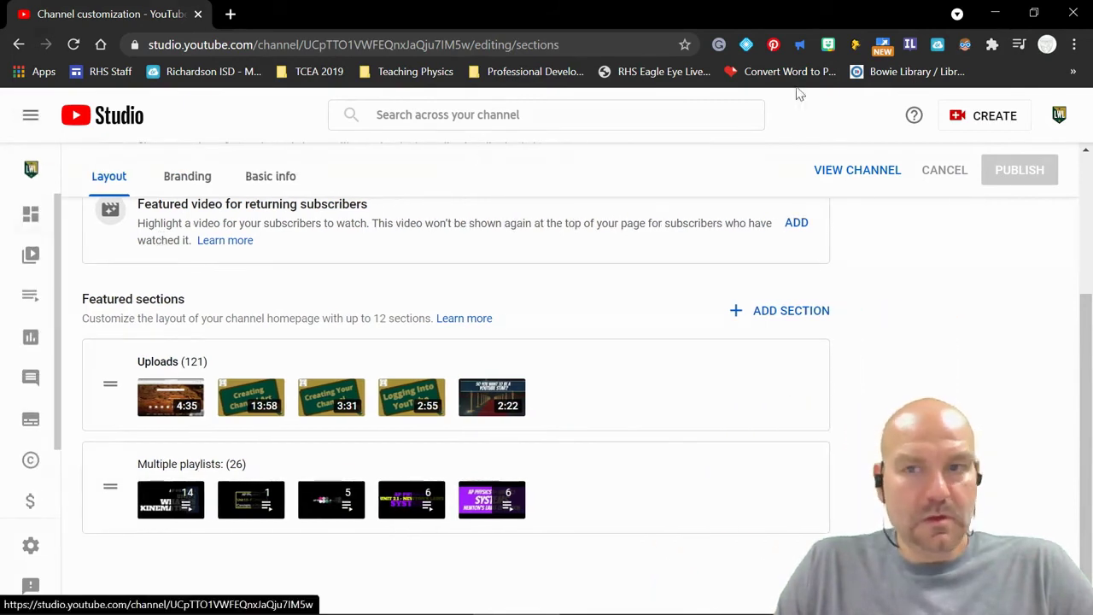
{"action": "left_click", "coordinate": [1060, 117]}
{"action": "left_click", "coordinate": [910, 238]}
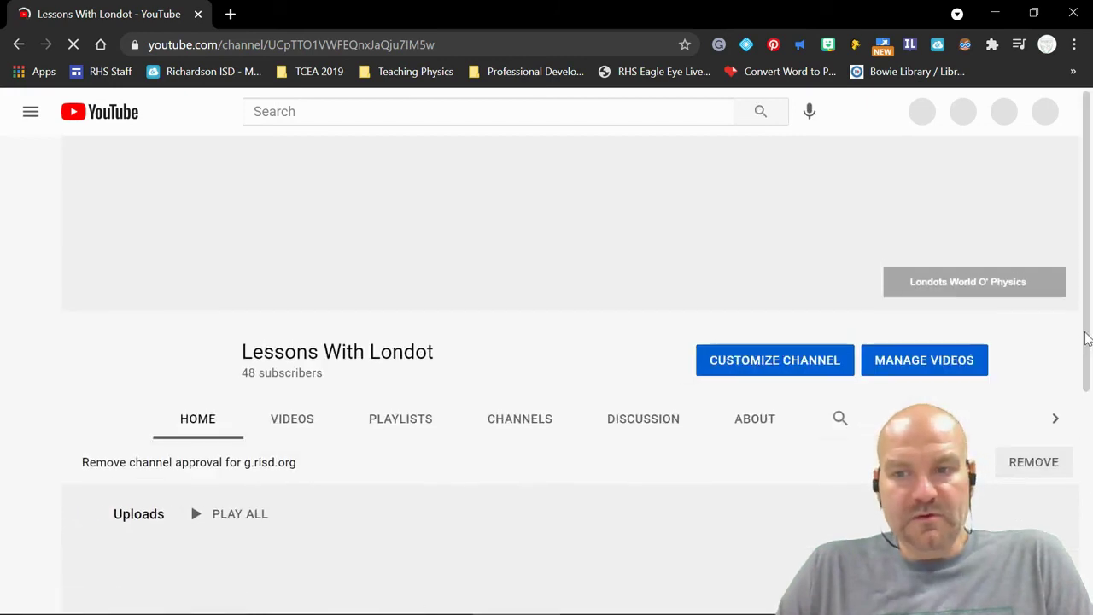
Step: Scroll the Lessons With Londot home page and page through its Multiple playlists row
{"action": "scroll", "coordinate": [1090, 416], "scroll_direction": "down", "scroll_amount": 2}
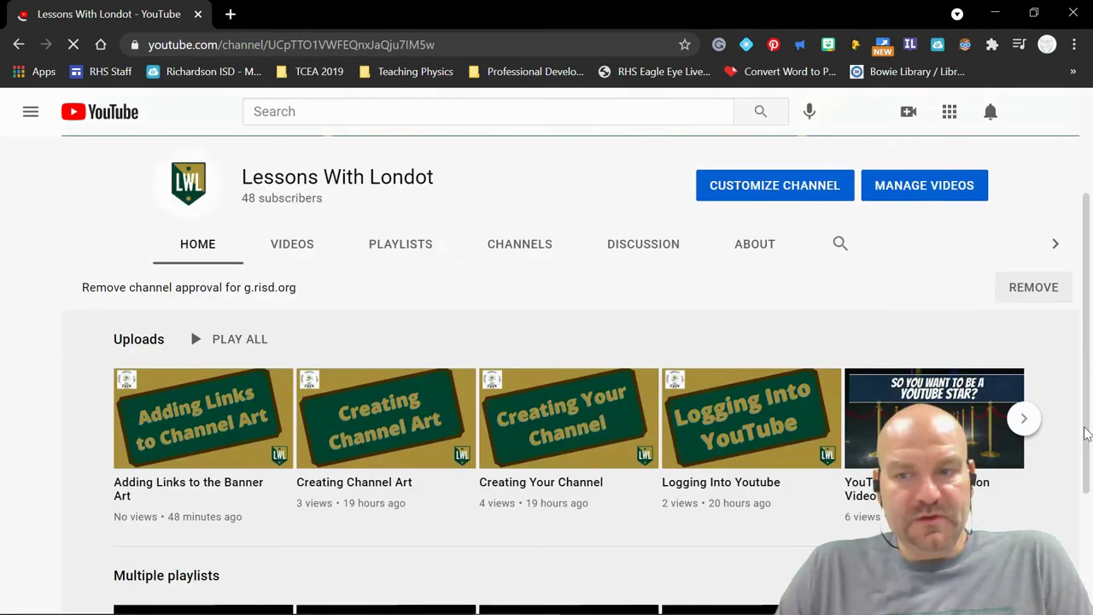
{"action": "scroll", "coordinate": [547, 341], "scroll_direction": "down", "scroll_amount": 2}
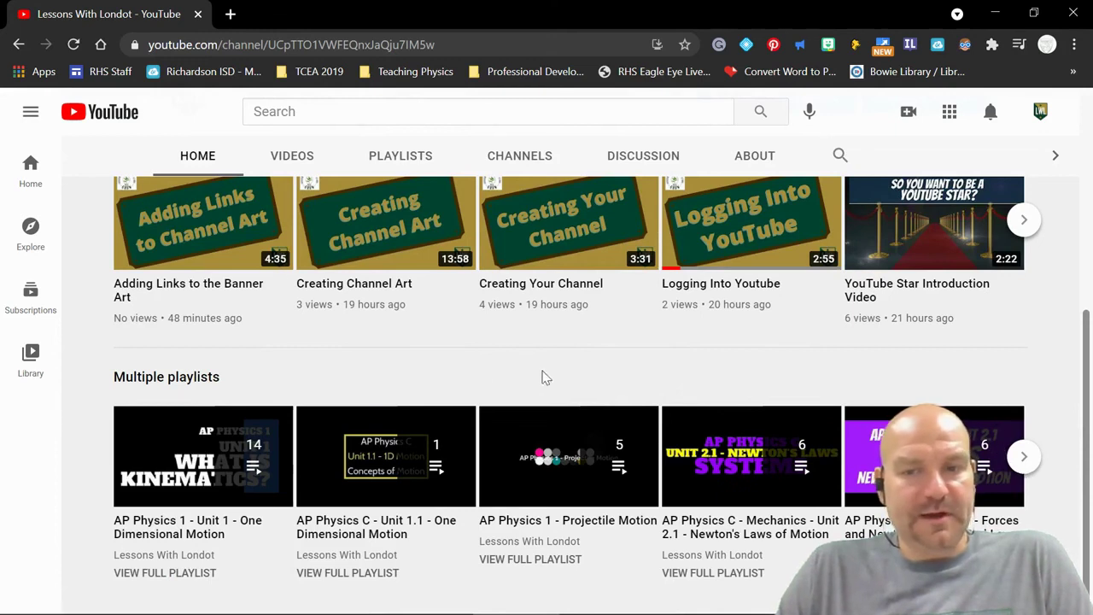
{"action": "left_click", "coordinate": [1025, 469]}
{"action": "mouse_move", "coordinate": [568, 456]}
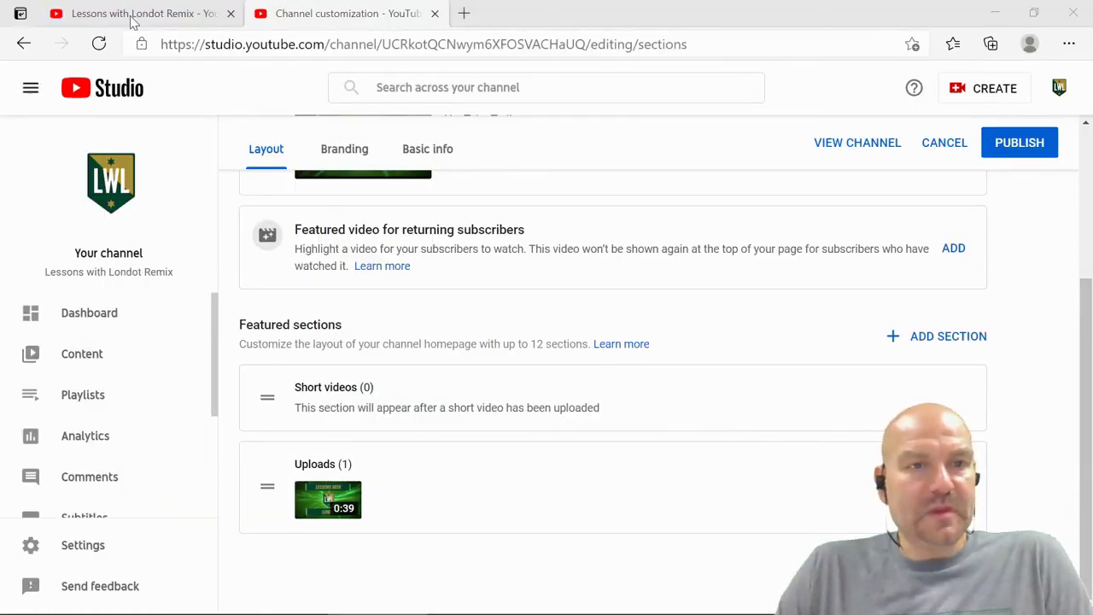
Step: Publish the customization changes and view the Remix channel's public page
{"action": "left_click", "coordinate": [1021, 142]}
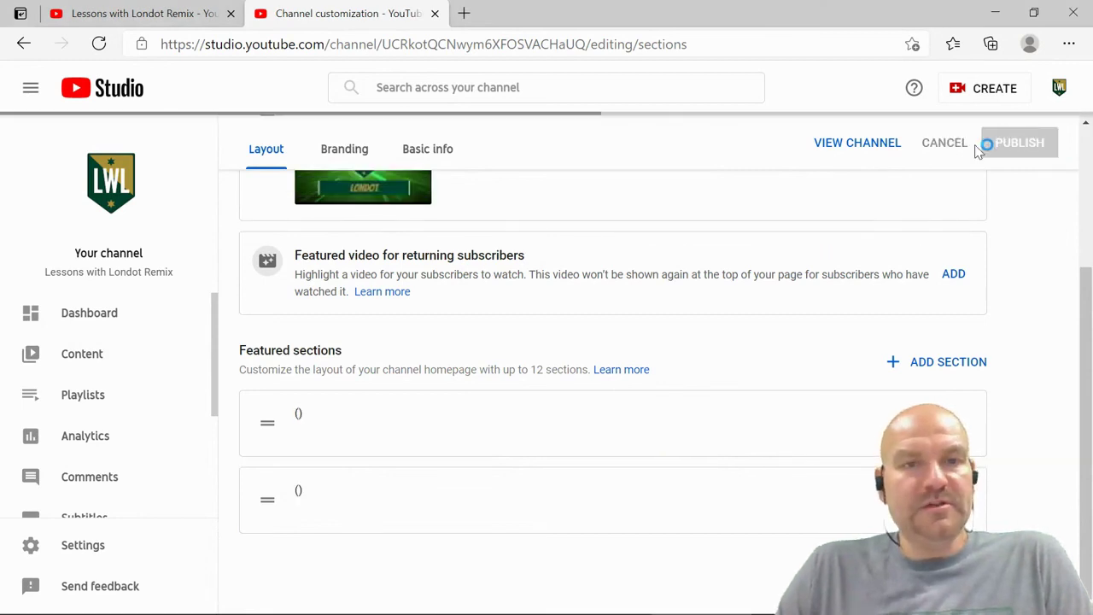
{"action": "left_click", "coordinate": [837, 149]}
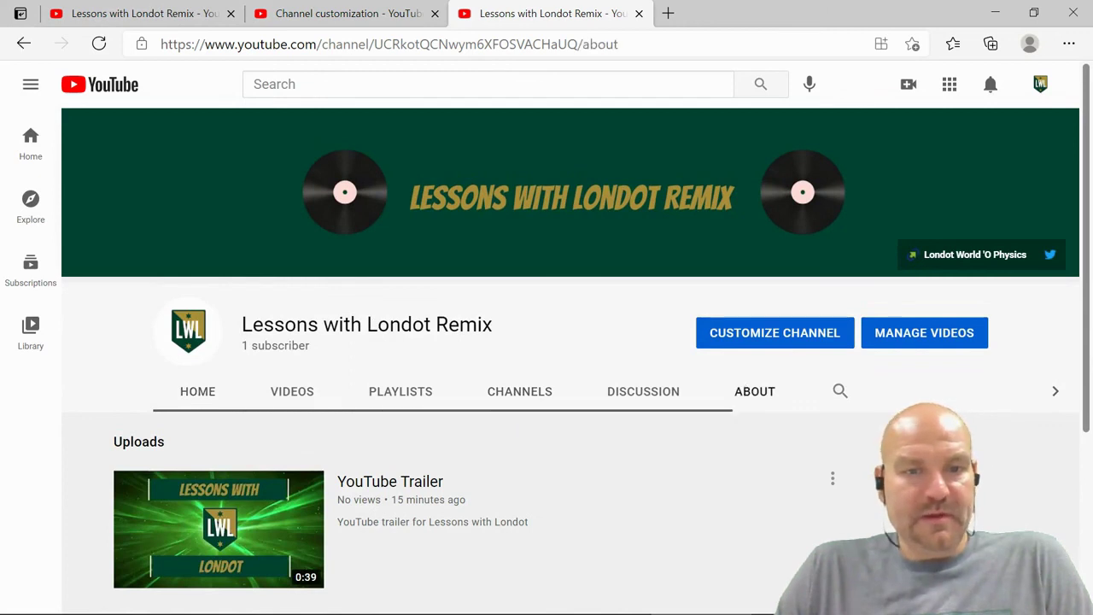
Step: Scroll through the Remix channel's About tab to review the AP Physics description and links
{"action": "scroll", "coordinate": [629, 455], "scroll_direction": "down", "scroll_amount": 3}
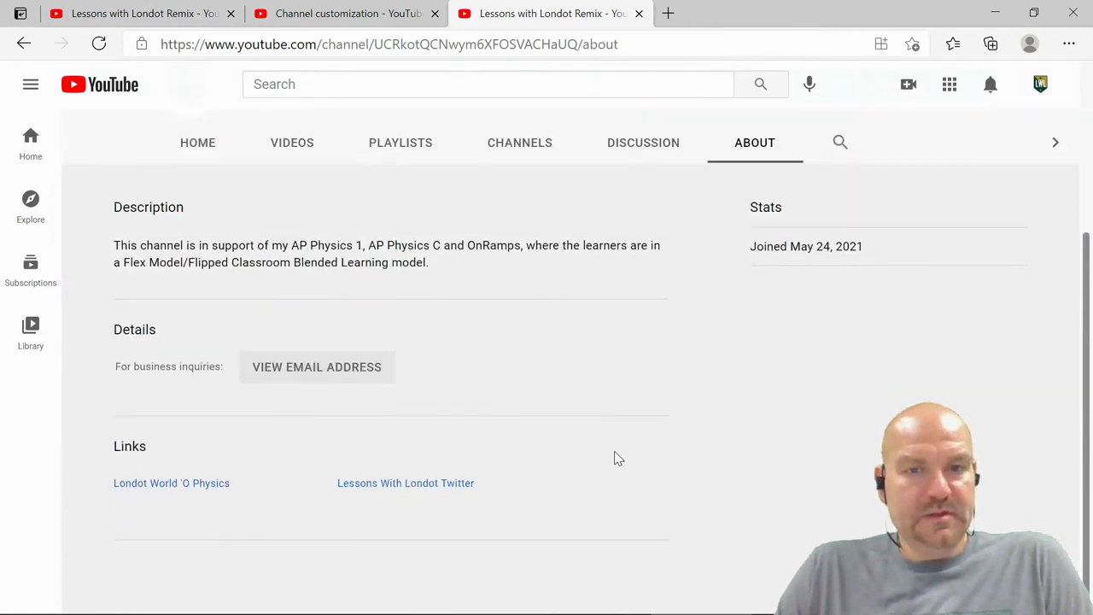
{"action": "scroll", "coordinate": [615, 456], "scroll_direction": "up", "scroll_amount": 3}
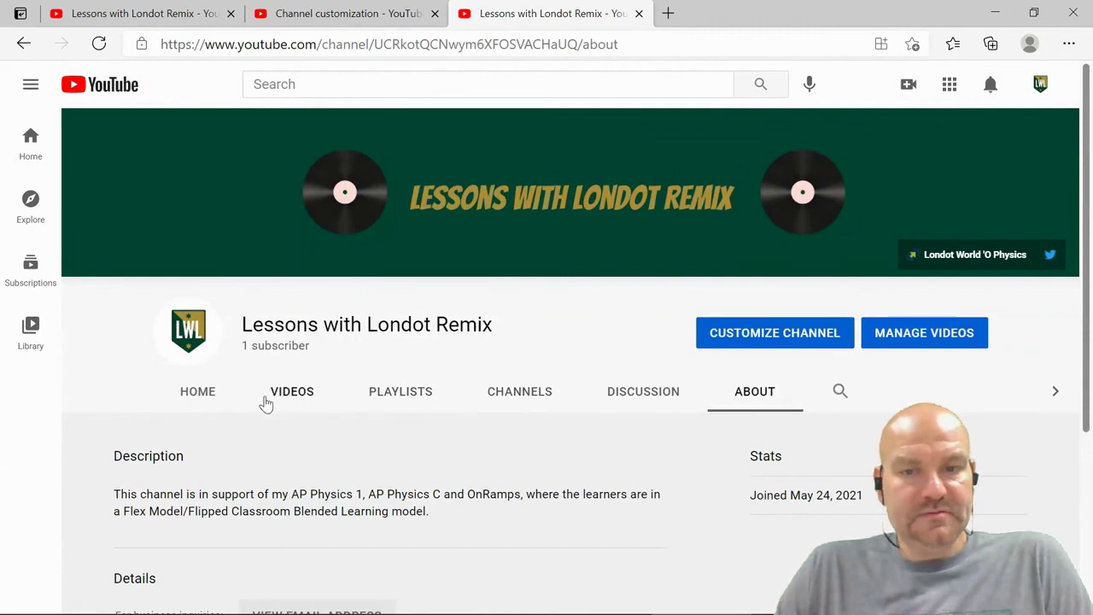